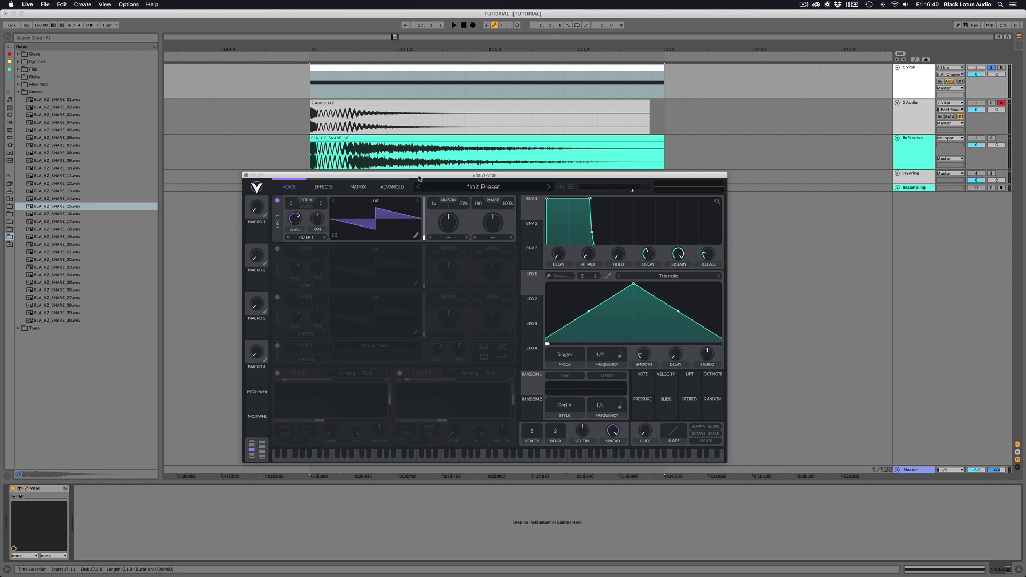
# Step: Delete the existing recording from the 2 Audio track and open the Vital track's MIDI clip beside the reference snare
pyautogui.click(336, 107)
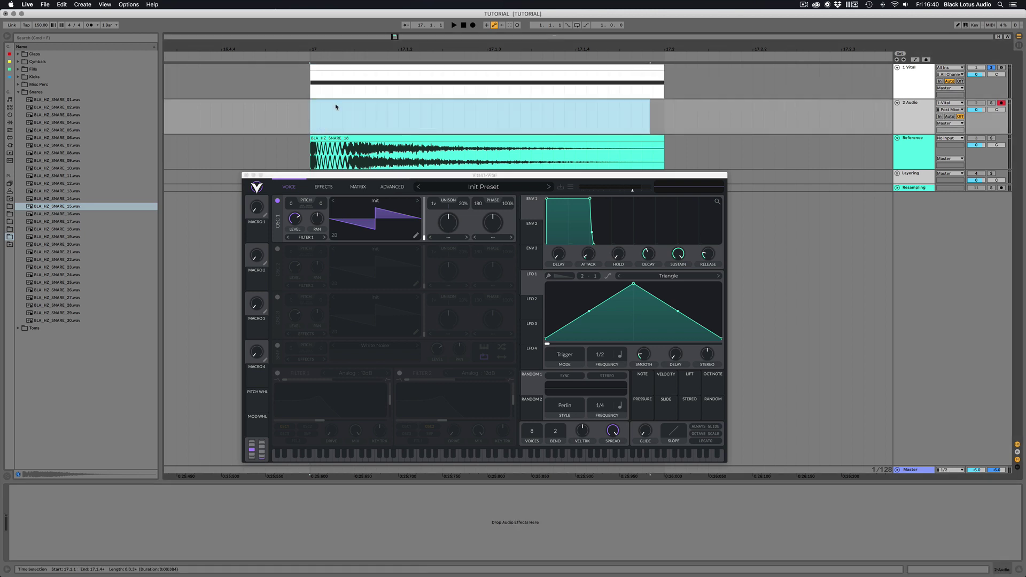
pyautogui.click(879, 99)
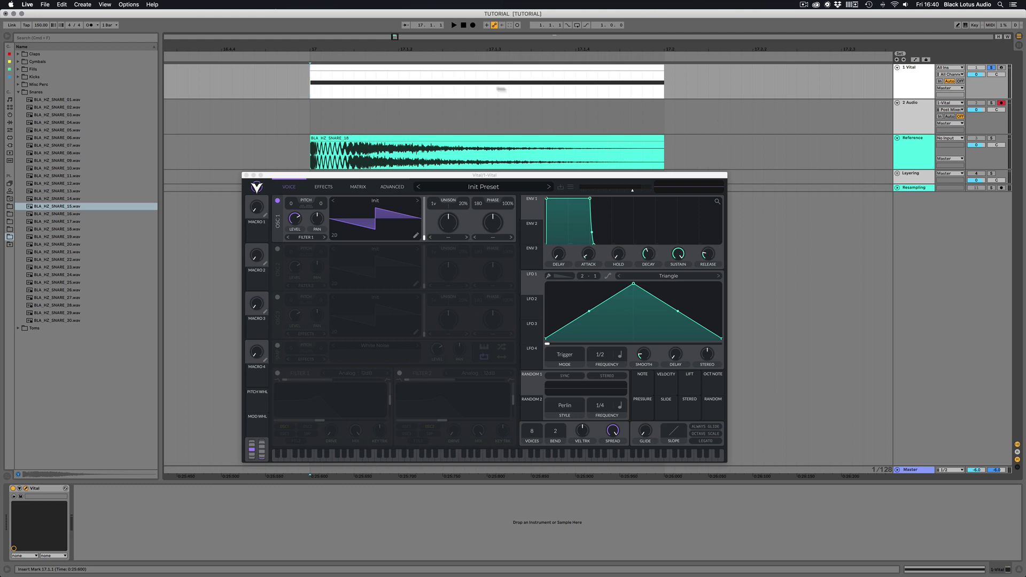
pyautogui.doubleClick(390, 96)
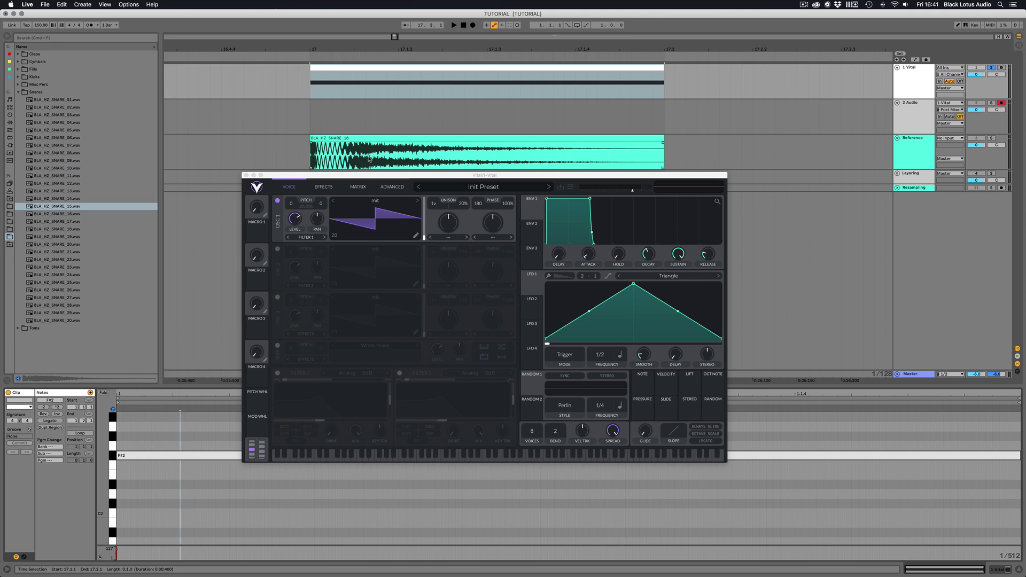
pyautogui.click(347, 139)
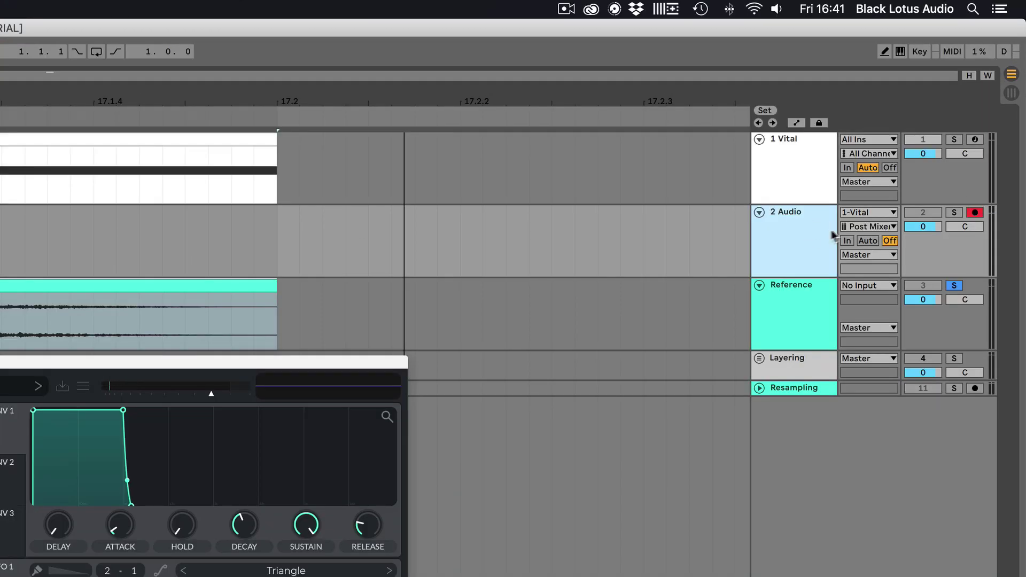
# Step: Set the 2 Audio track's input source to 1-Vital
pyautogui.click(864, 213)
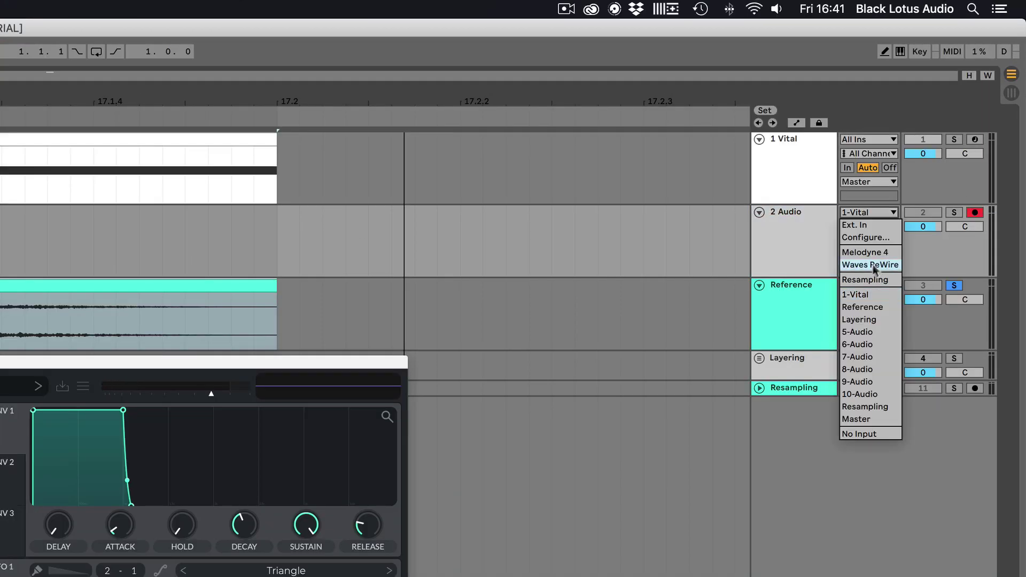
pyautogui.click(862, 296)
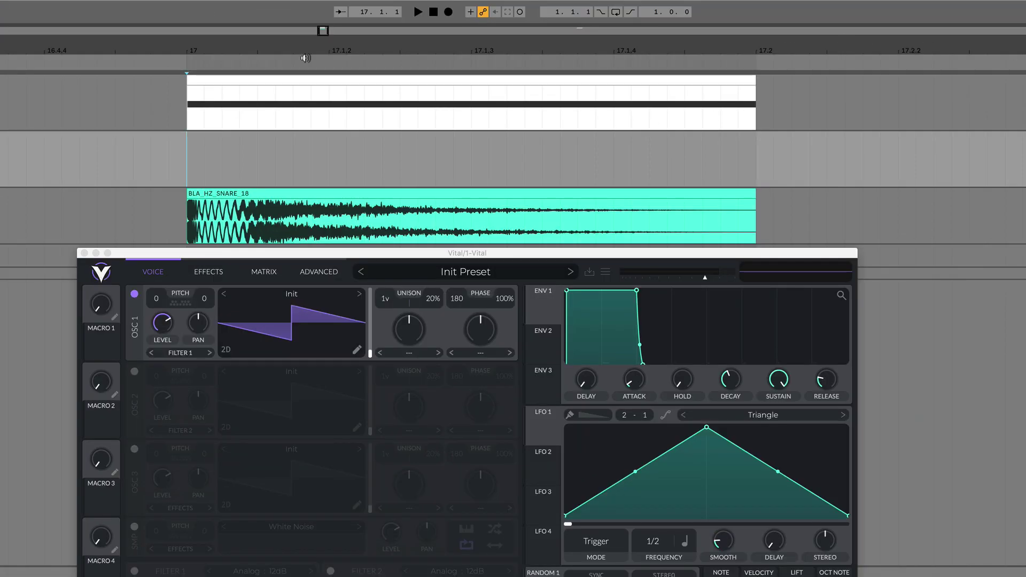
# Step: Record a test take of the Vital clip onto the 2 Audio track and delete that take
pyautogui.click(287, 91)
pyautogui.click(448, 12)
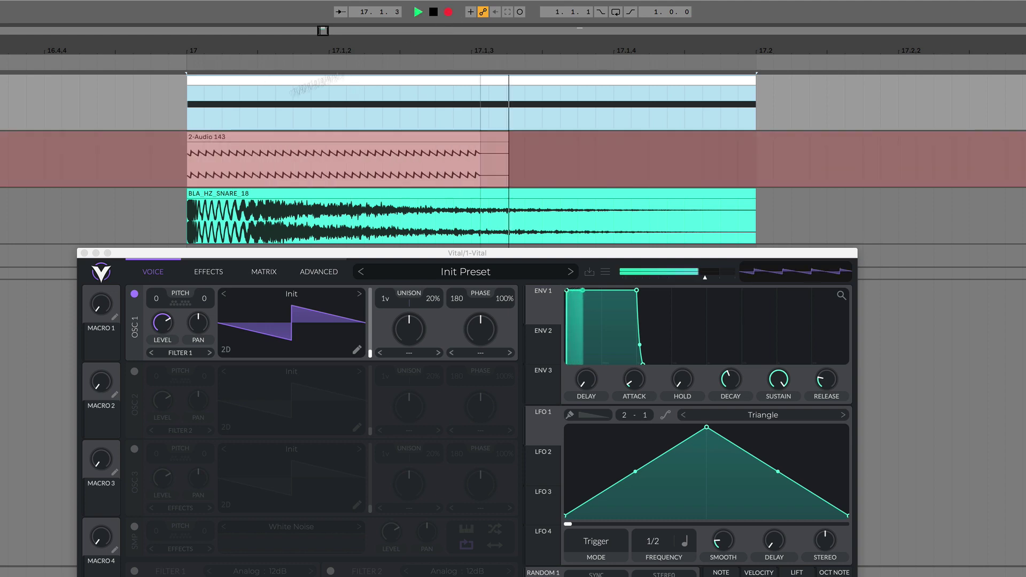
pyautogui.press('space')
pyautogui.scroll(5, 203, 174)
pyautogui.press('Delete')
pyautogui.scroll(-5, 181, 168)
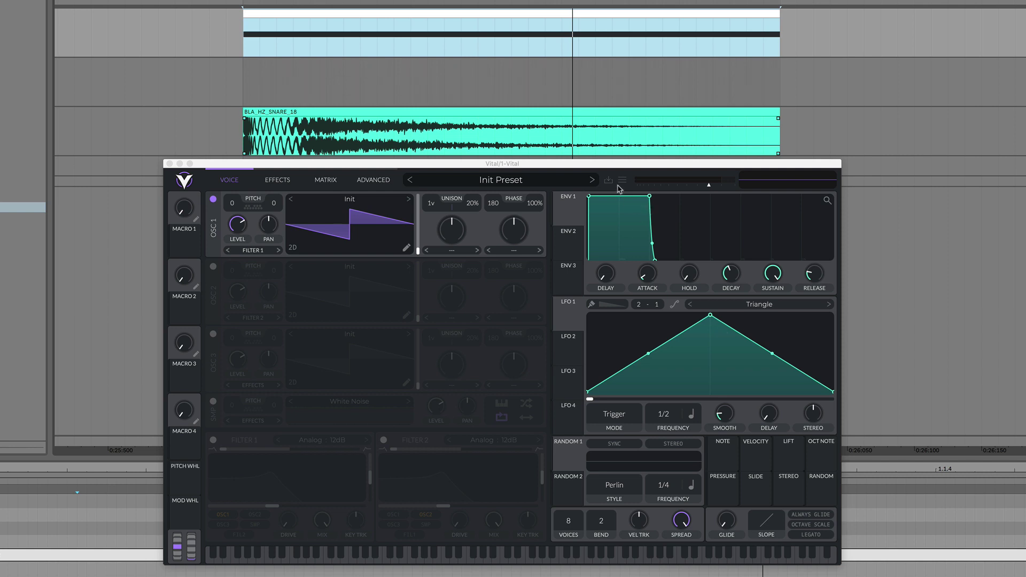
# Step: Initialize the Vital preset and set oscillator 1's wavetable to Basic Shapes
pyautogui.click(621, 180)
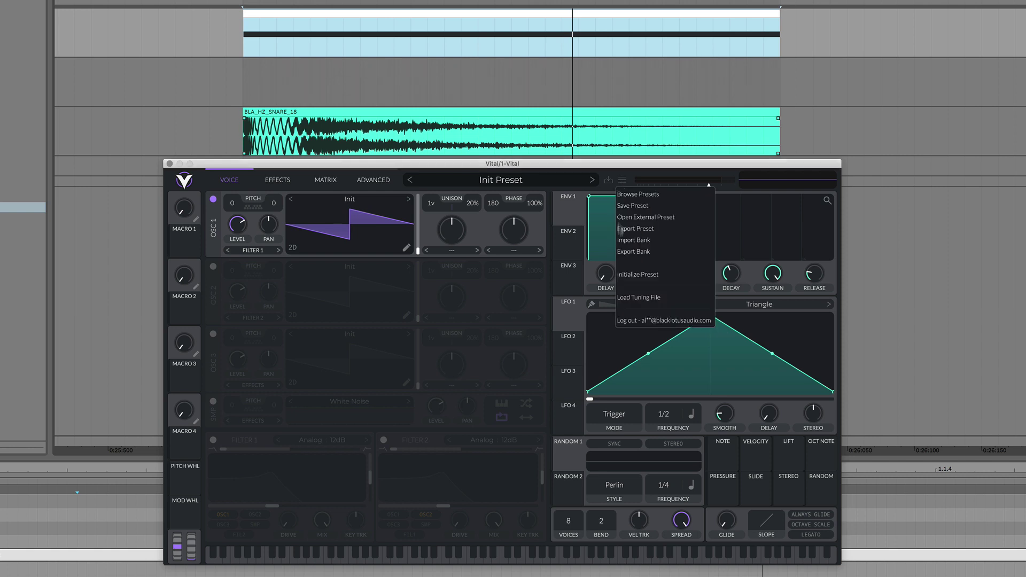
pyautogui.click(629, 276)
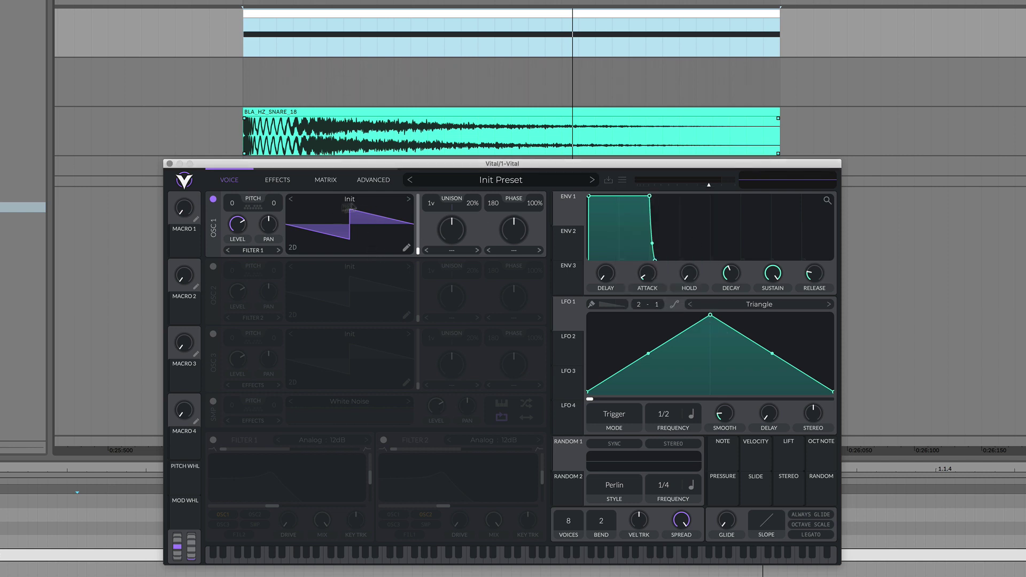
pyautogui.click(408, 200)
pyautogui.click(291, 199)
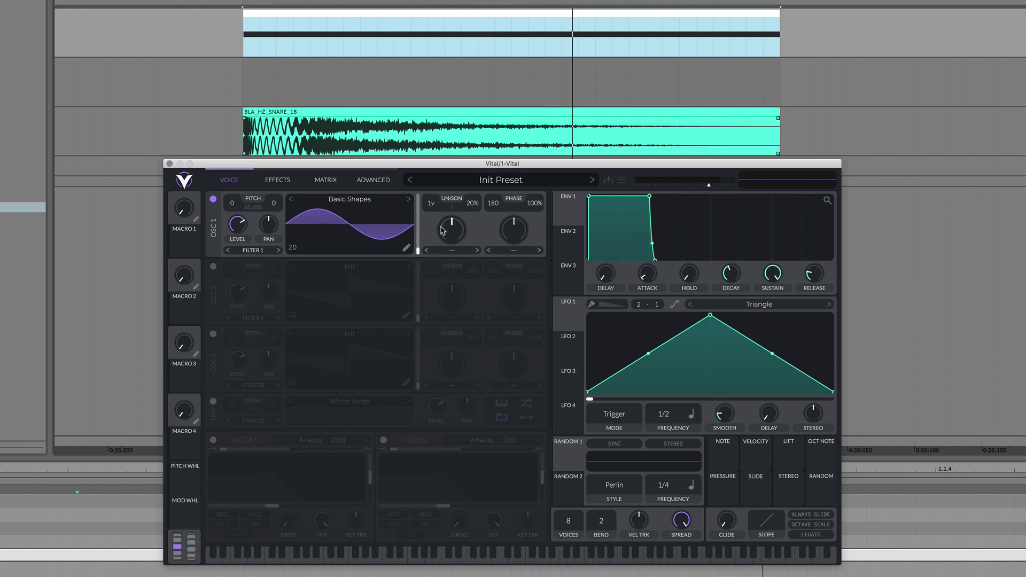
# Step: Assign LFO 1 to oscillator 1's level and set the oscillator's phase randomization to 0%
pyautogui.moveTo(571, 319); pyautogui.dragTo(238, 254)
pyautogui.moveTo(527, 208)
pyautogui.mouseDown()
pyautogui.moveTo(532, 331)
pyautogui.moveTo(538, 223)
pyautogui.mouseUp()
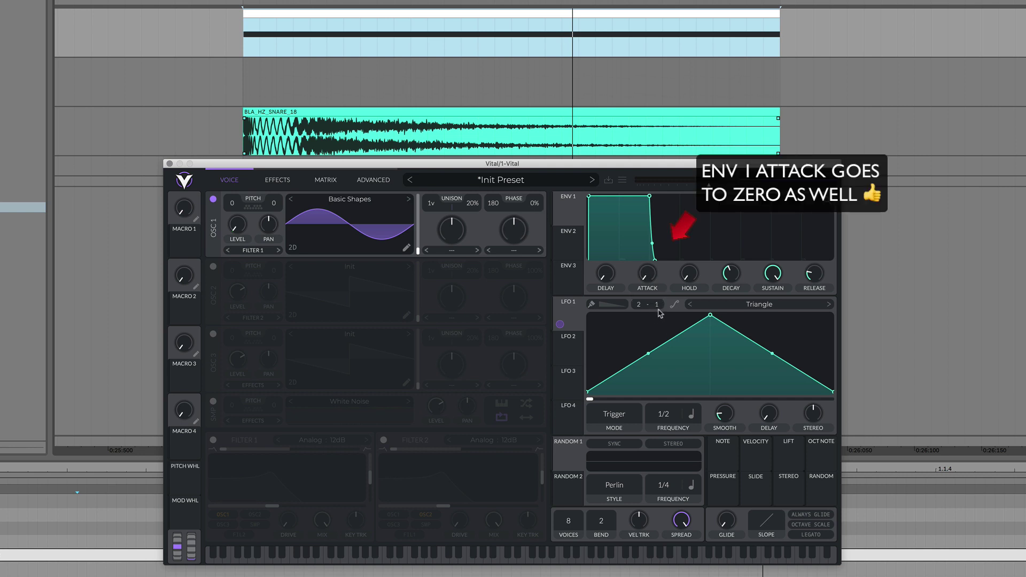
# Step: Shape LFO 1 as a short held peak falling steeply to zero, in Envelope mode at 1/4 with no smoothing
pyautogui.moveTo(704, 316); pyautogui.dragTo(644, 422)
pyautogui.doubleClick(623, 325)
pyautogui.doubleClick(619, 320)
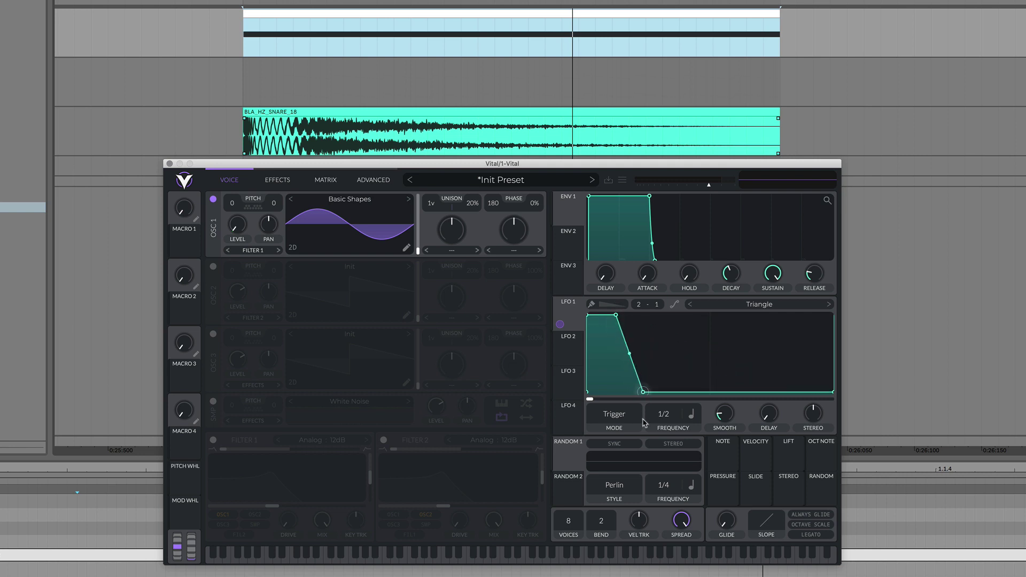
pyautogui.click(625, 418)
pyautogui.click(618, 459)
pyautogui.moveTo(725, 413); pyautogui.dragTo(722, 455)
# Step: Record a take onto the 2 Audio track and compare its volume decay with the reference snare's waveform
pyautogui.press('+')
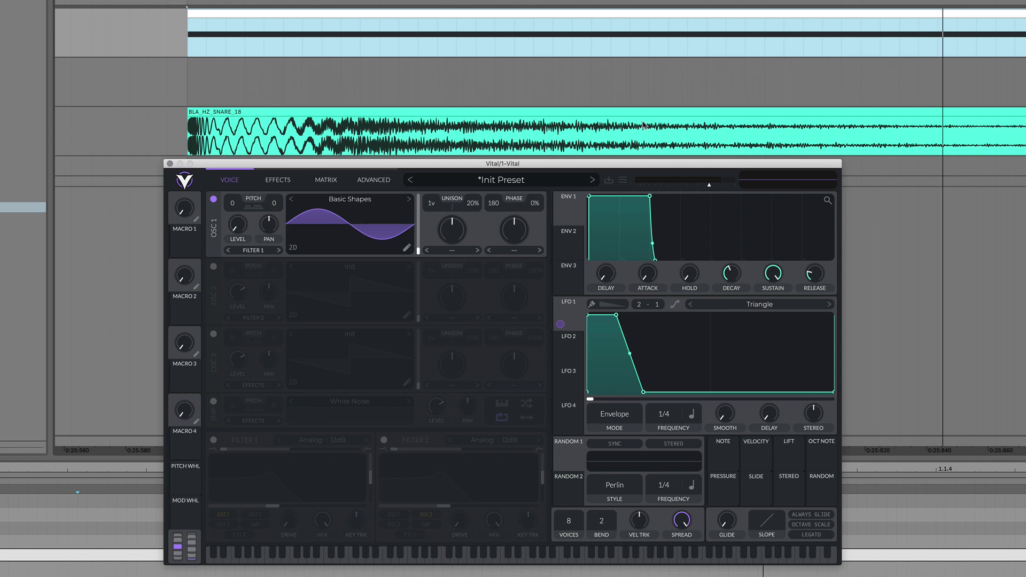
pyautogui.press('F9')
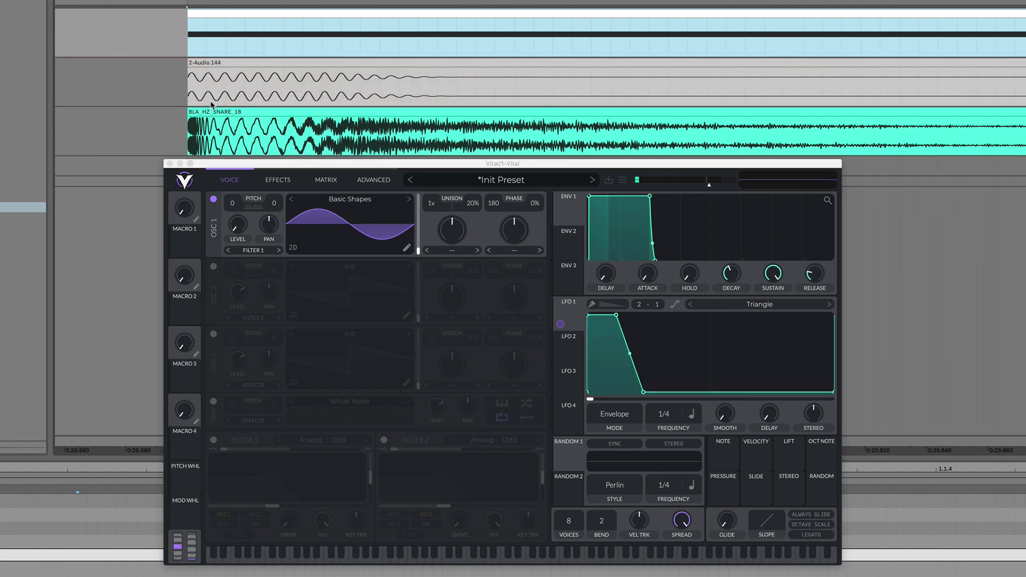
pyautogui.press('+')
pyautogui.press('-')
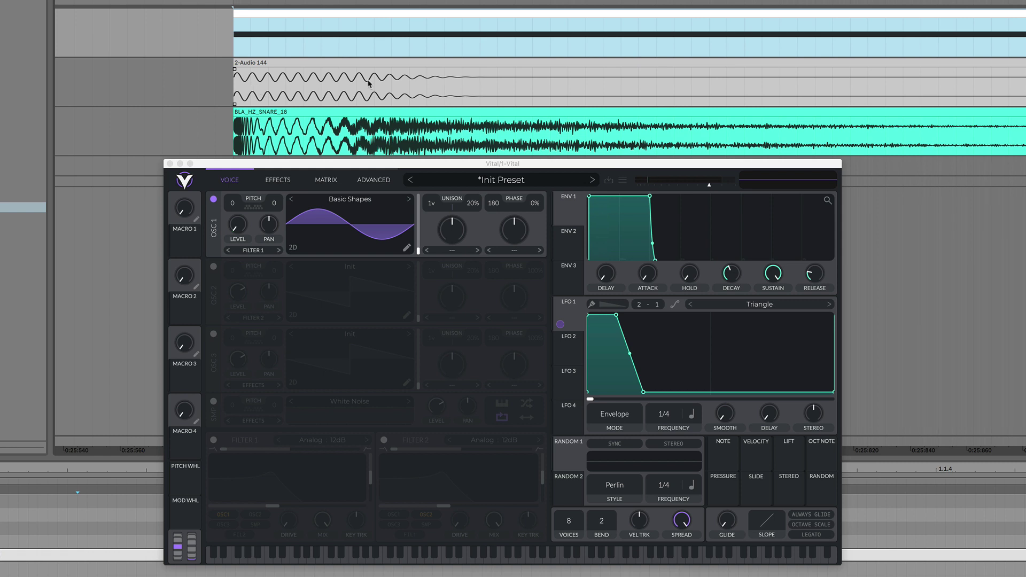
# Step: Assign LFO 2 to oscillator 1's transpose and shape it as an immediate peak falling straight to zero
pyautogui.click(568, 348)
pyautogui.moveTo(568, 351); pyautogui.dragTo(235, 220)
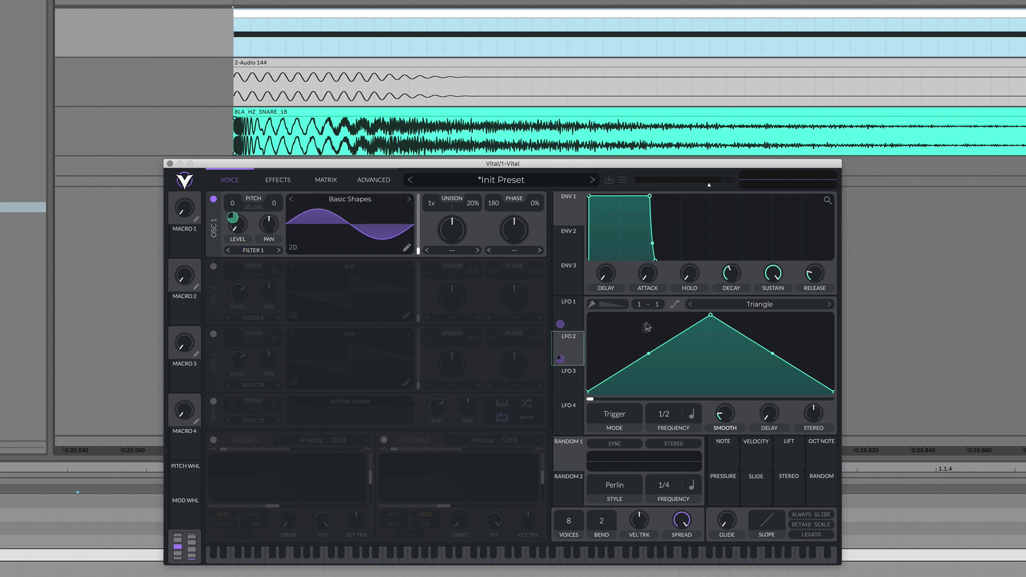
pyautogui.moveTo(710, 315); pyautogui.dragTo(588, 316)
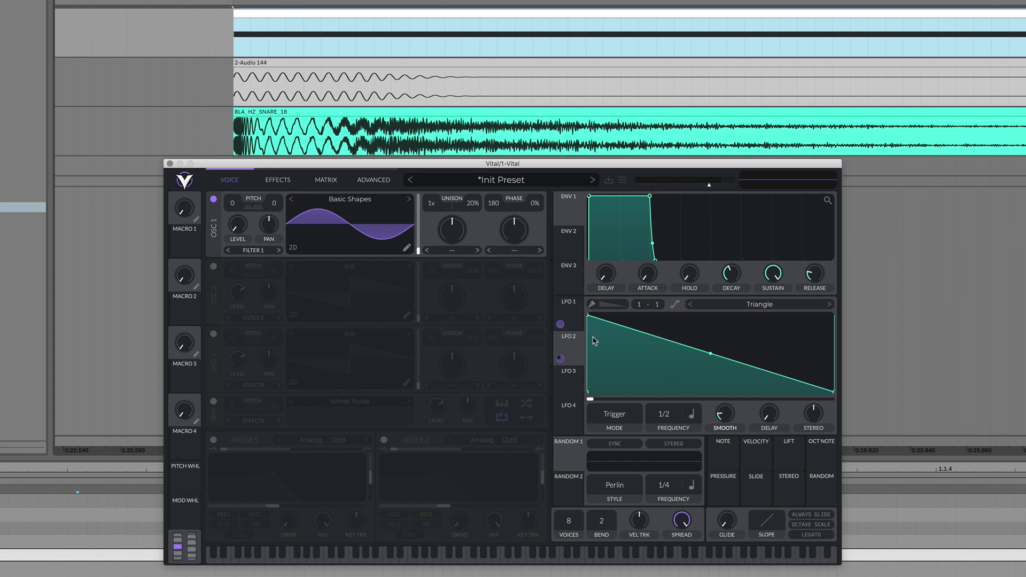
pyautogui.doubleClick(617, 340)
pyautogui.moveTo(617, 340); pyautogui.dragTo(638, 393)
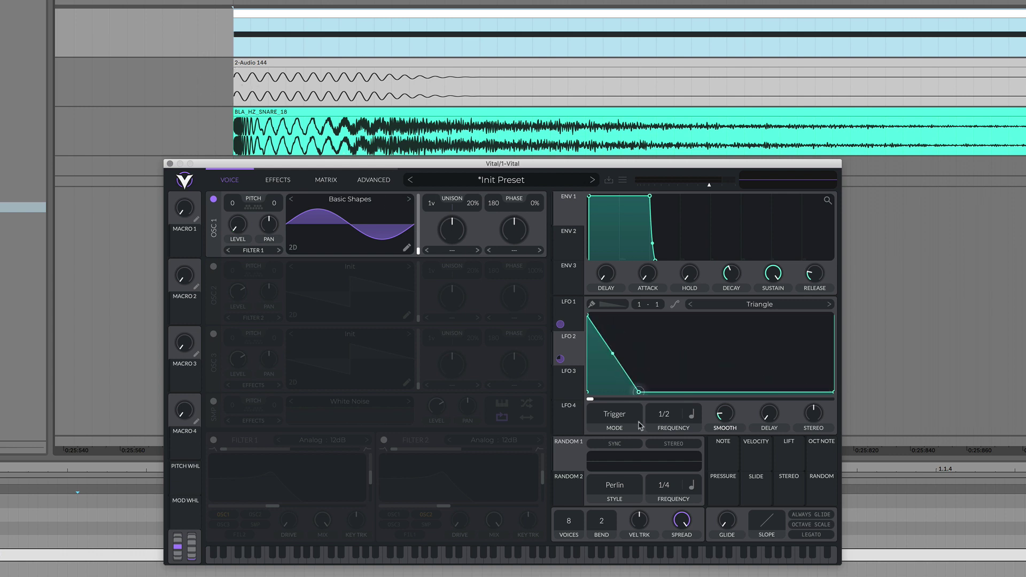
# Step: Set LFO 2 to Envelope mode with a 1/32 frequency and no smoothing
pyautogui.click(614, 414)
pyautogui.click(623, 464)
pyautogui.scroll(-1, 673, 410)
pyautogui.moveTo(674, 405); pyautogui.dragTo(675, 374)
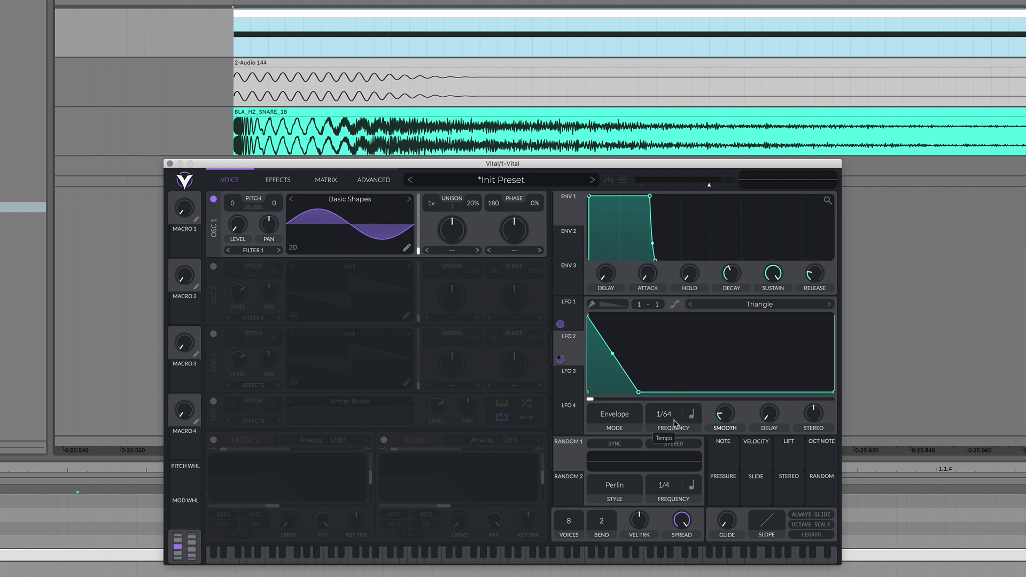
pyautogui.moveTo(724, 414); pyautogui.dragTo(718, 461)
# Step: Record a take with the pitch sweep and compare its opening cycles with the reference snare up close
pyautogui.click(248, 100)
pyautogui.scroll(5, 248, 100)
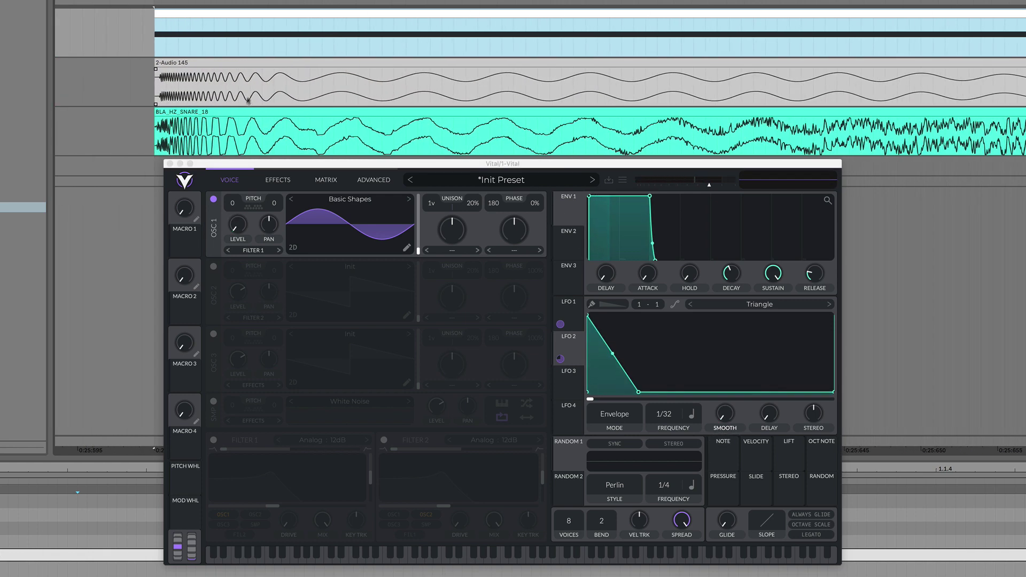
pyautogui.scroll(2, 227, 101)
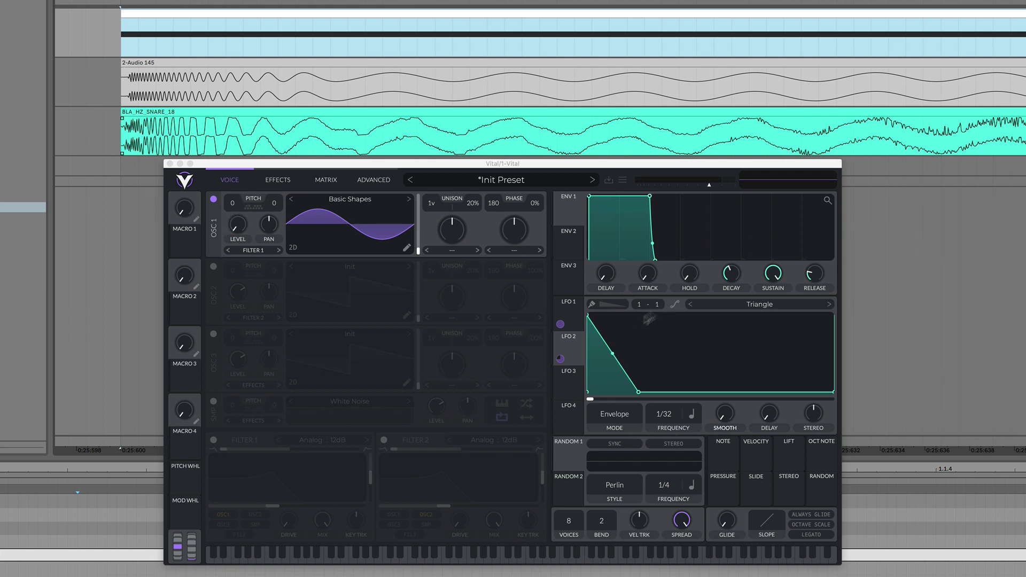
# Step: Adjust LFO 2's modulation amount on oscillator 1's transpose and record a fresh take on the 2 Audio track
pyautogui.click(560, 321)
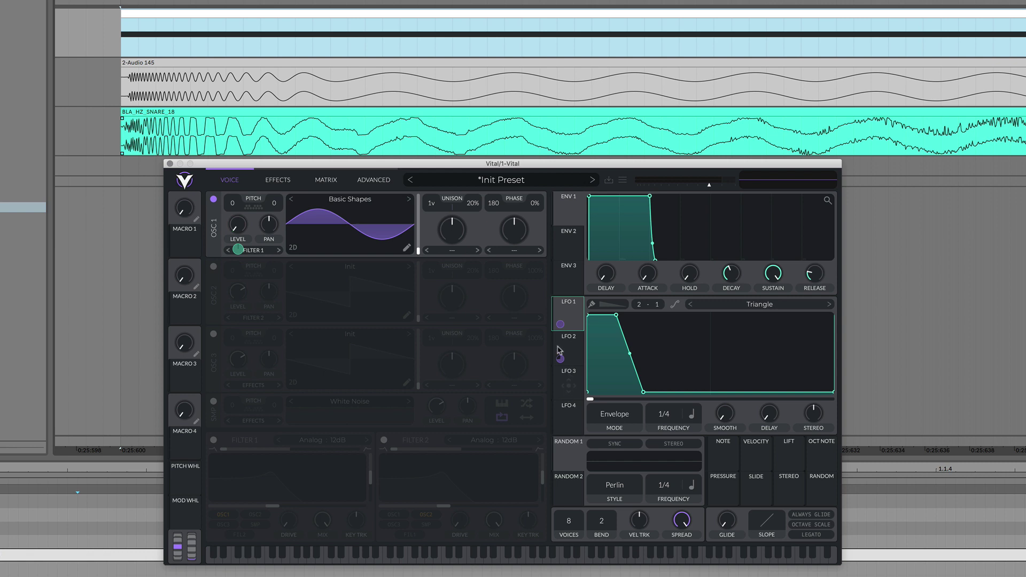
pyautogui.moveTo(559, 353); pyautogui.dragTo(238, 222)
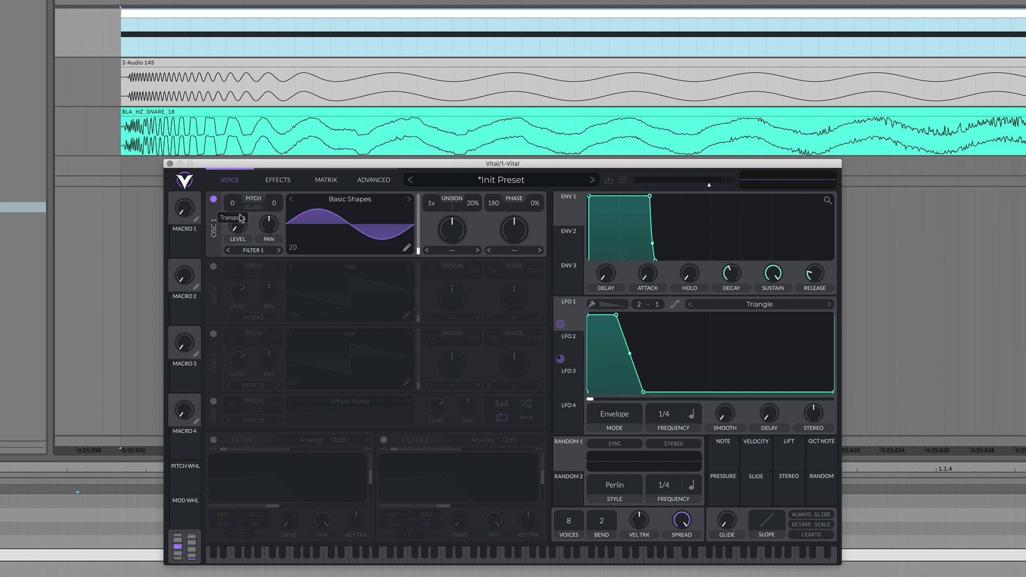
pyautogui.moveTo(235, 219)
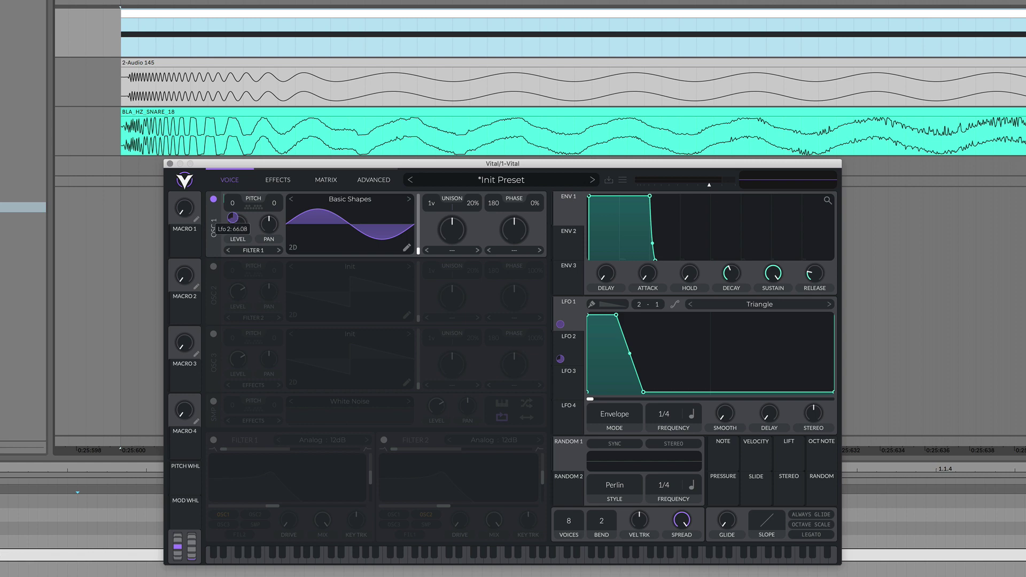
pyautogui.moveTo(235, 219); pyautogui.dragTo(469, 6)
pyautogui.click(197, 92)
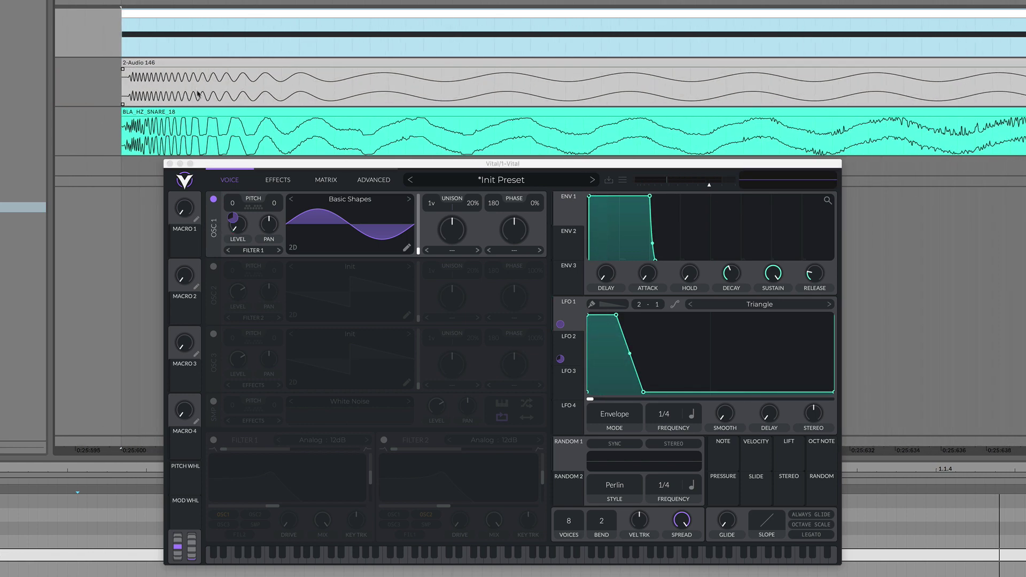
pyautogui.scroll(-5, 229, 94)
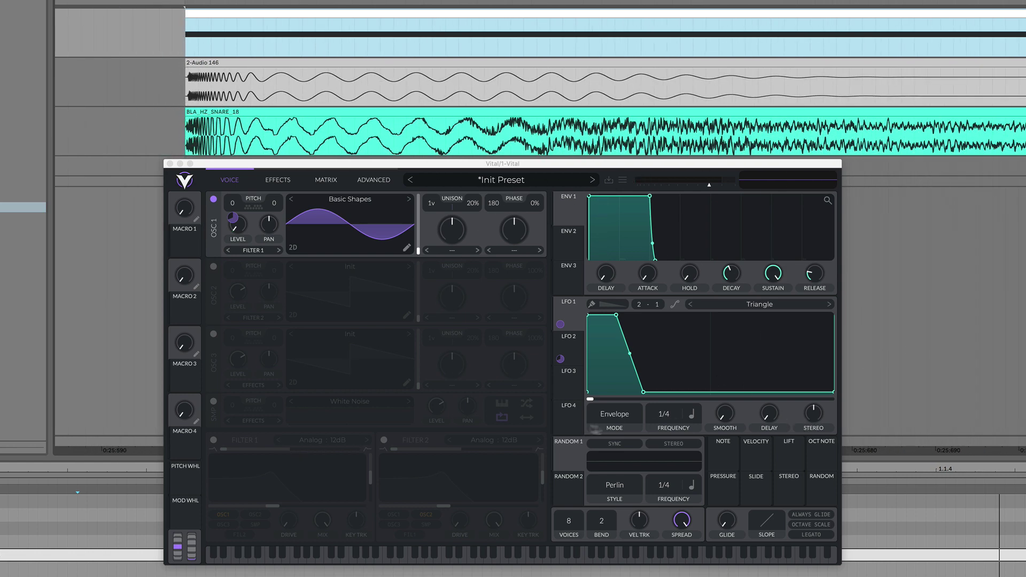
# Step: Enable the White Noise sampler, lower its level to zero and assign LFO 3 to that level at 1.000
pyautogui.click(577, 377)
pyautogui.click(212, 402)
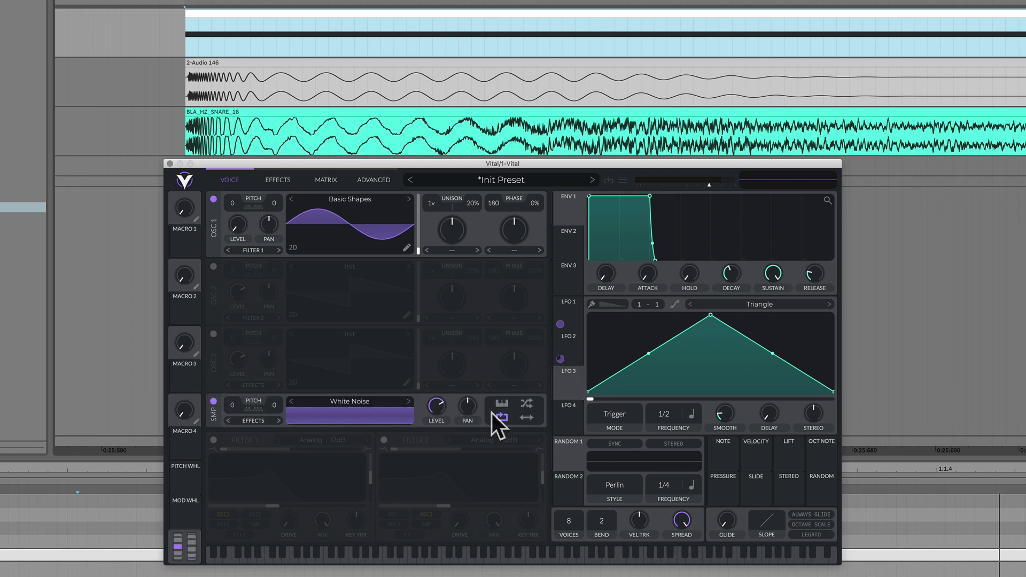
pyautogui.moveTo(436, 407); pyautogui.dragTo(437, 454)
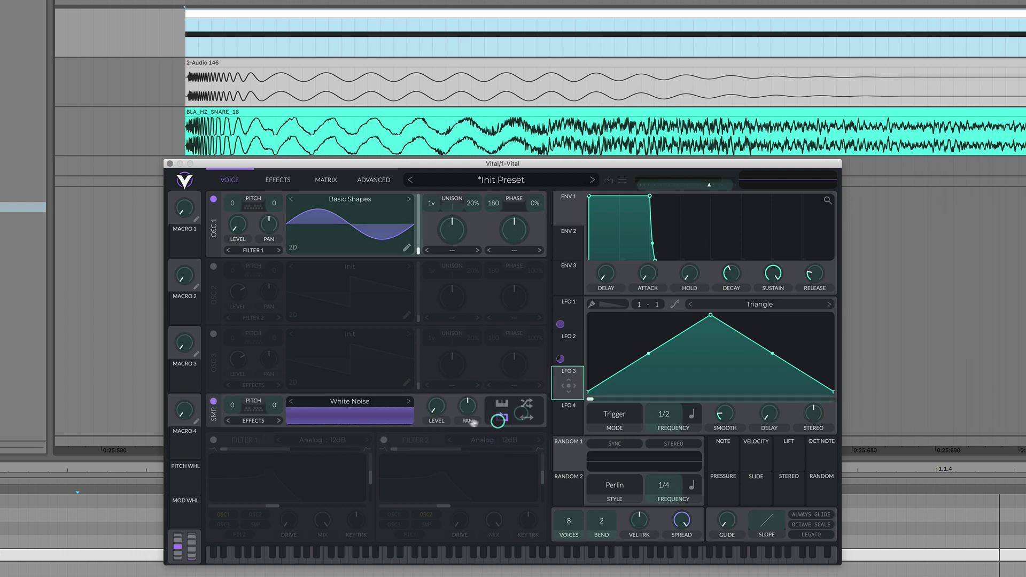
pyautogui.moveTo(560, 393); pyautogui.dragTo(436, 430)
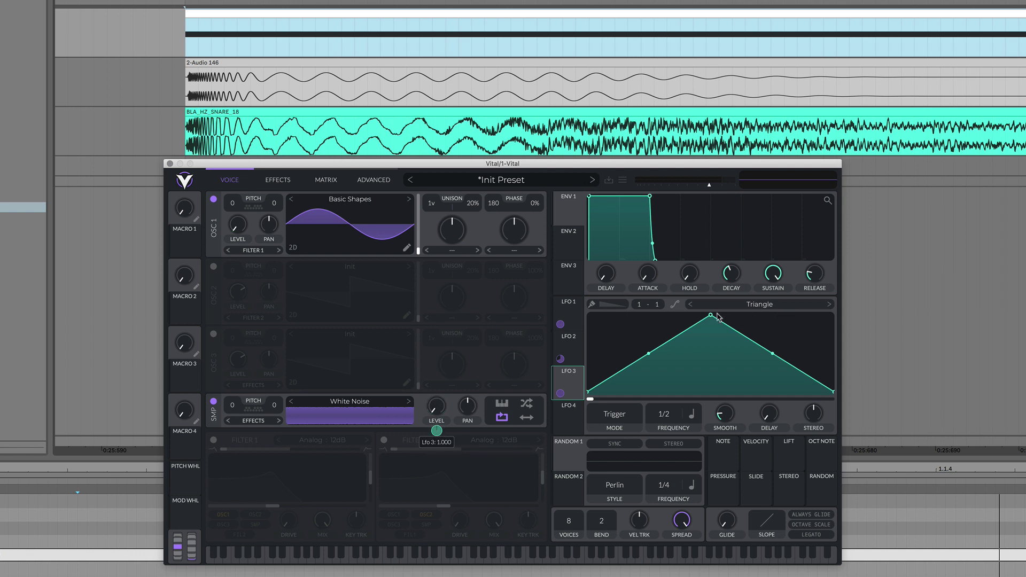
# Step: Shape LFO 3 as a very short spike falling to zero, in Envelope mode at 1/8 with no smoothing
pyautogui.moveTo(710, 316); pyautogui.dragTo(587, 315)
pyautogui.moveTo(618, 347); pyautogui.dragTo(602, 421)
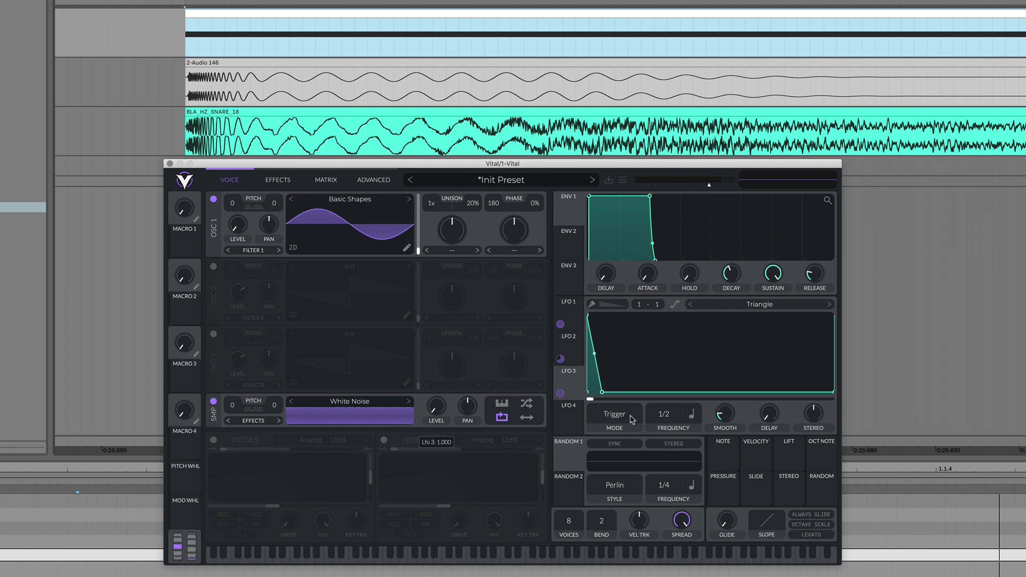
pyautogui.click(630, 418)
pyautogui.click(617, 463)
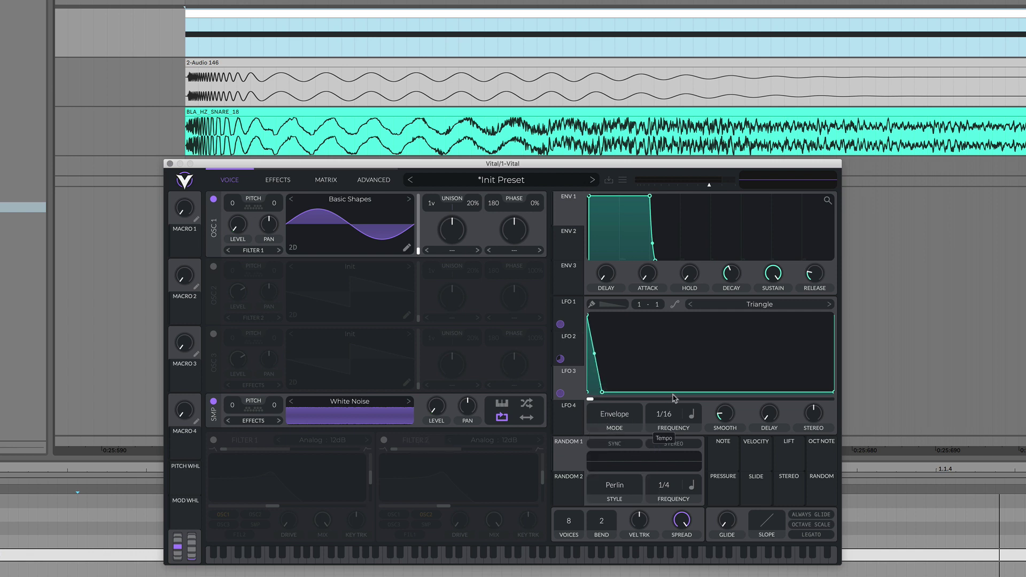
pyautogui.moveTo(666, 418); pyautogui.dragTo(672, 398)
# Step: Record a take with the noise layer and compare its transient and tail with the reference snare
pyautogui.scroll(5, 305, 109)
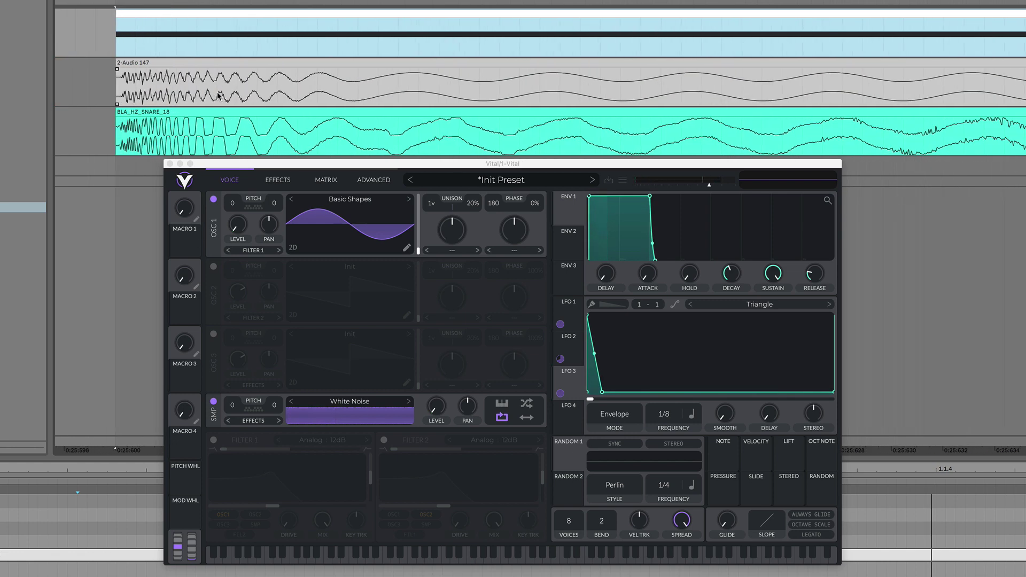
pyautogui.scroll(-3, 305, 109)
pyautogui.scroll(-3, 298, 96)
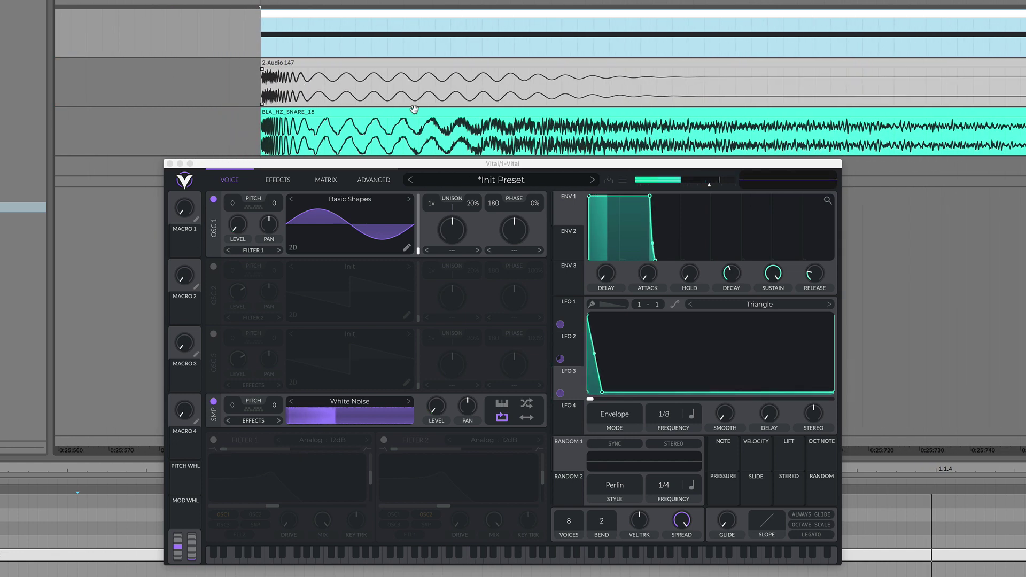
pyautogui.scroll(-3, 378, 78)
pyautogui.scroll(-1, 378, 78)
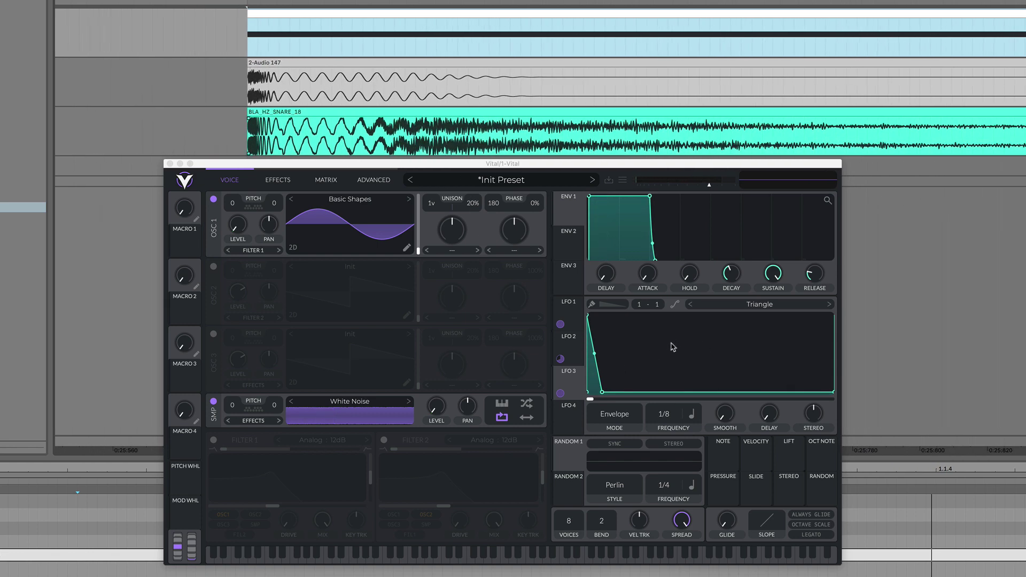
# Step: Add a second, lower peak to LFO 3 after the initial spike, sloping slowly to zero, and record a take with it
pyautogui.doubleClick(643, 340)
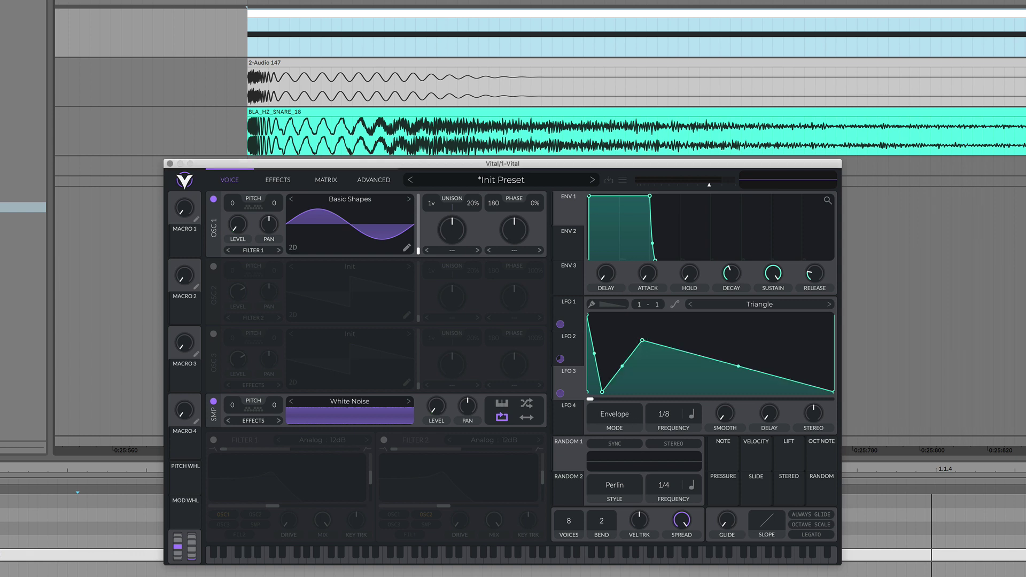
pyautogui.click(408, 83)
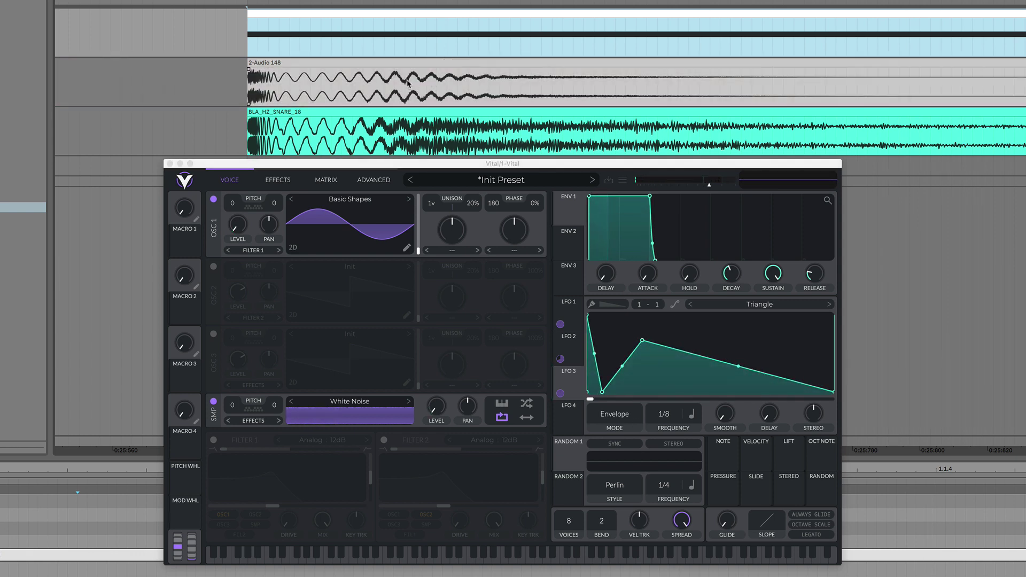
pyautogui.scroll(-5, 324, 98)
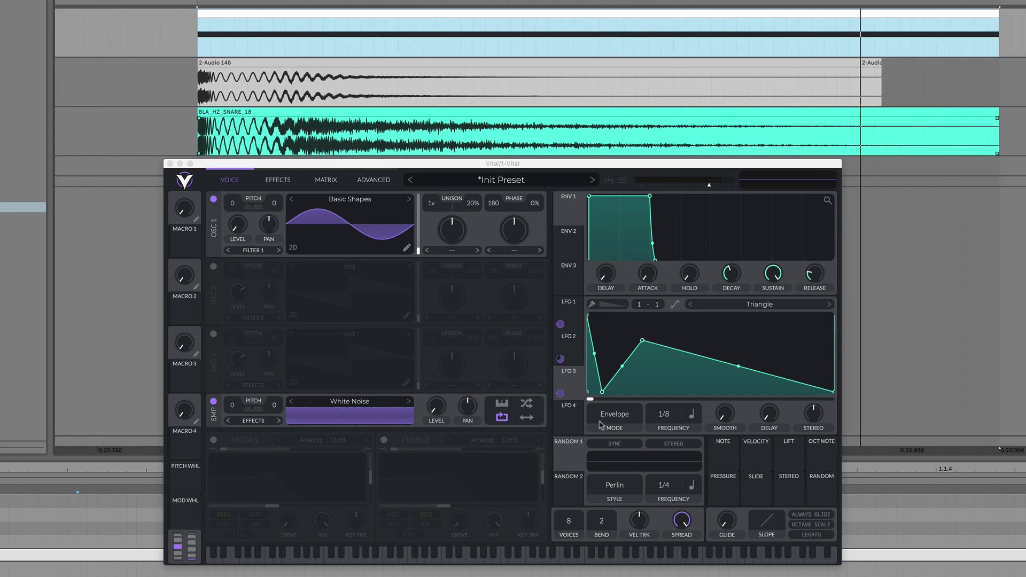
# Step: Bend LFO 2's falling segment into a concave curve and record a take with the reshaped pitch drop
pyautogui.click(575, 350)
pyautogui.click(577, 322)
pyautogui.click(573, 343)
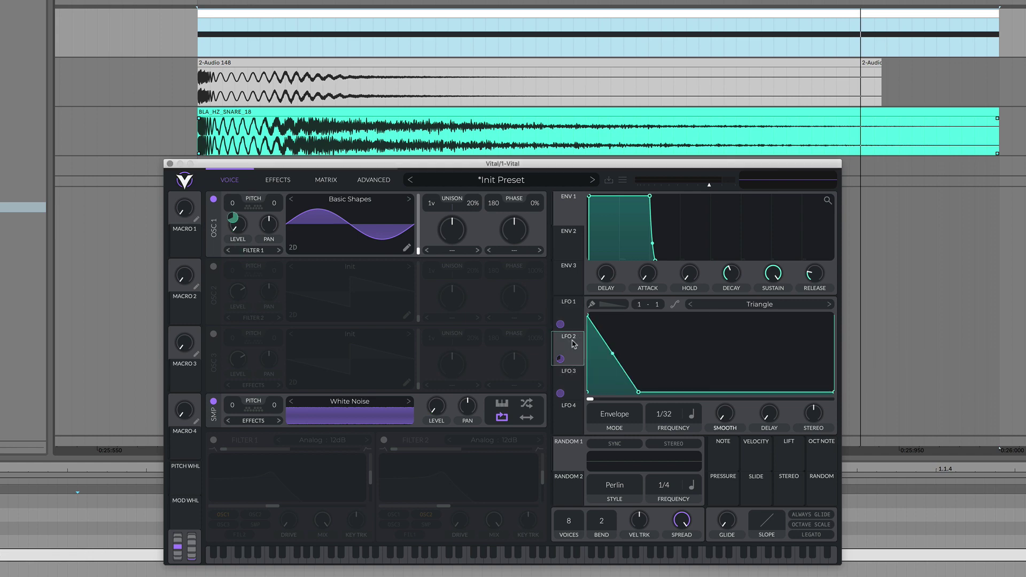
pyautogui.click(576, 383)
pyautogui.scroll(3, 260, 111)
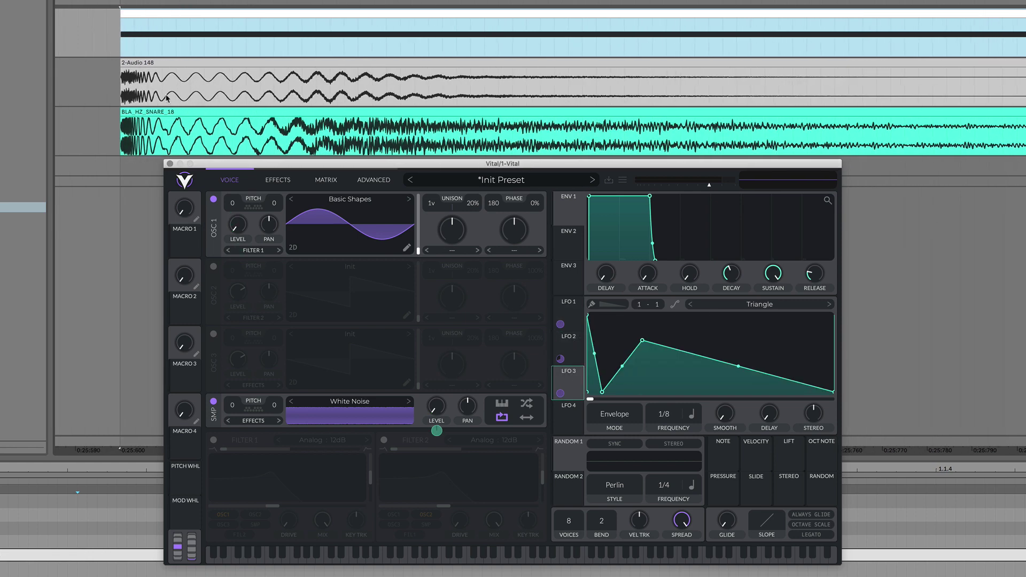
pyautogui.click(569, 341)
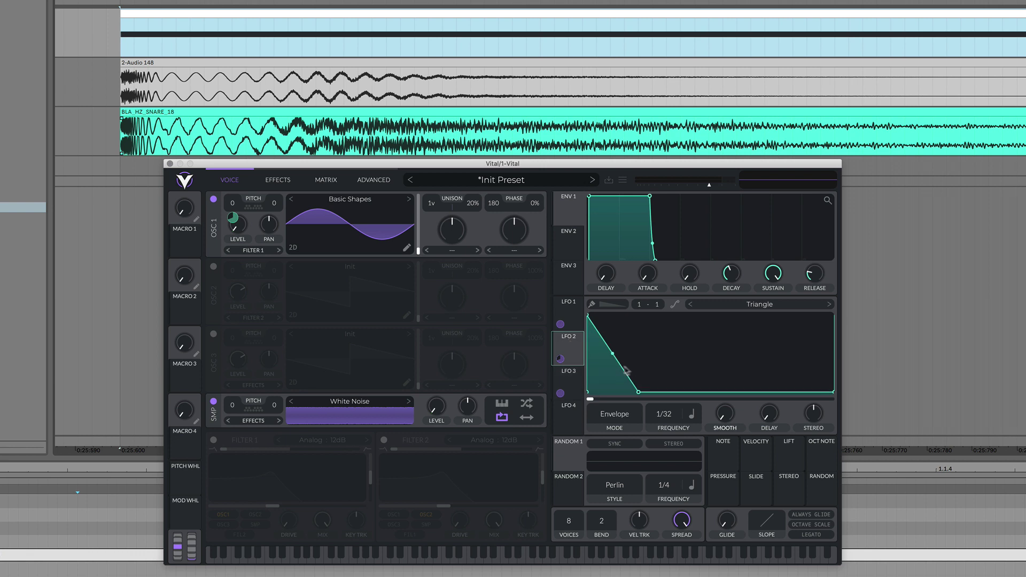
pyautogui.moveTo(610, 363); pyautogui.dragTo(610, 377)
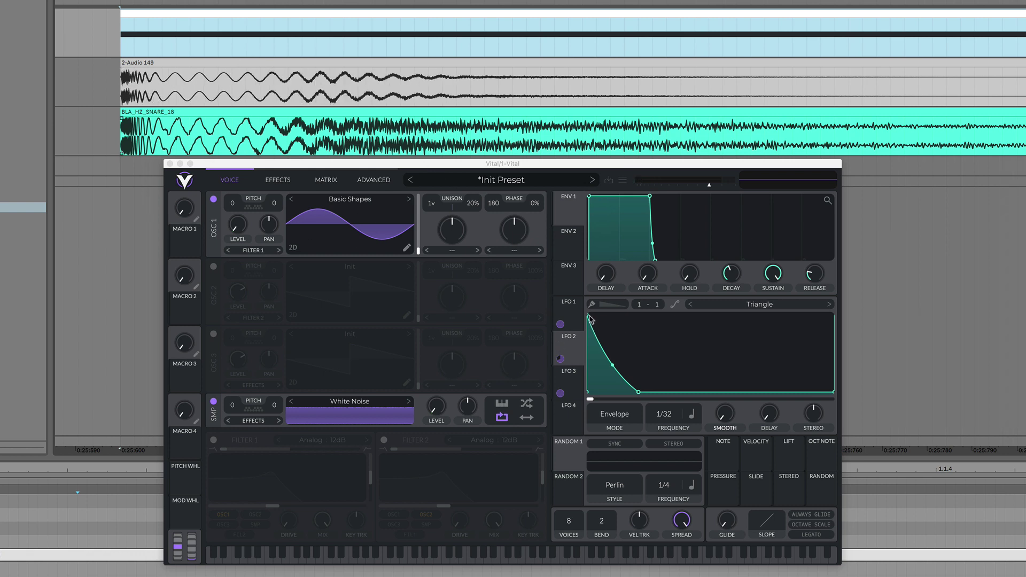
# Step: Return to the previous take and compare its transient and noise tail with the reference snare, checking LFO 3's shape
pyautogui.scroll(2, 123, 78)
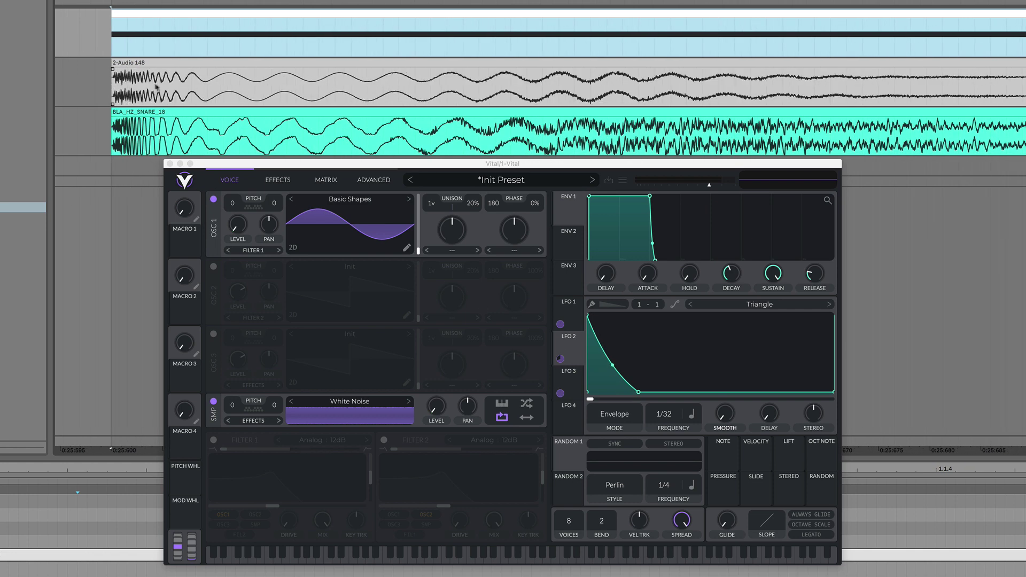
pyautogui.scroll(-3, 280, 74)
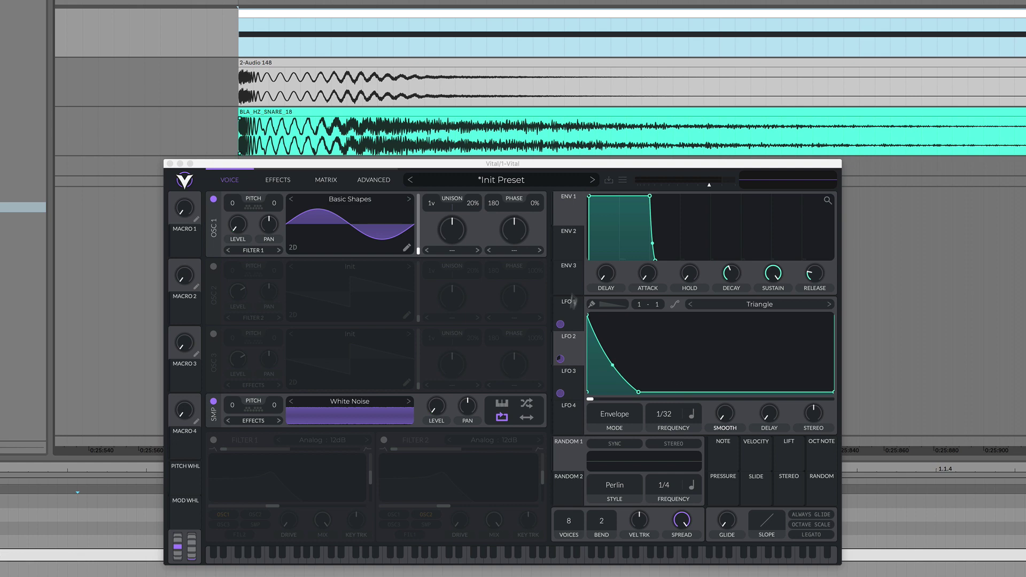
pyautogui.click(570, 384)
pyautogui.hscroll(3, 267, 88)
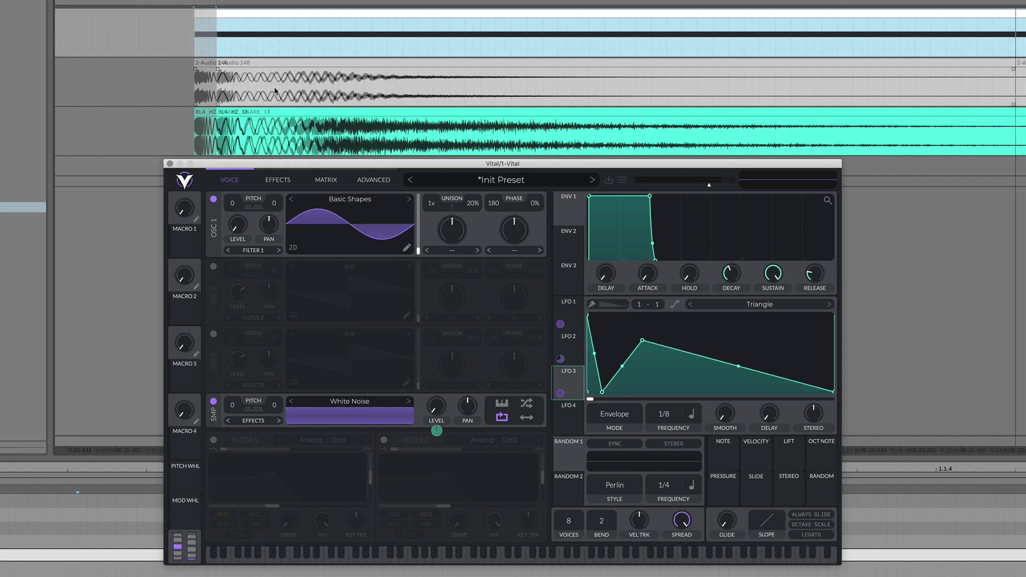
pyautogui.scroll(3, 187, 96)
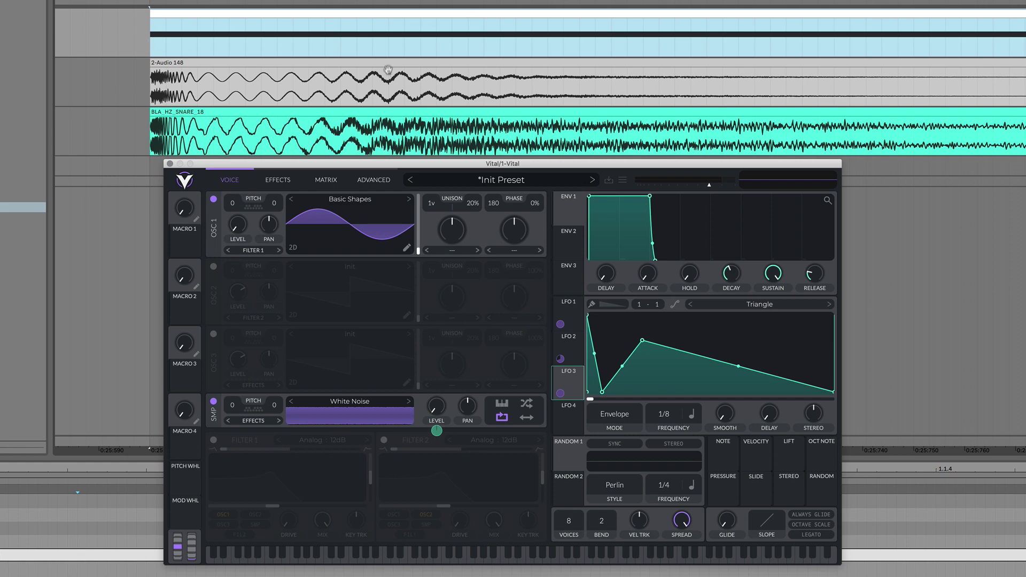
pyautogui.scroll(-3, 369, 96)
pyautogui.hscroll(3, 352, 91)
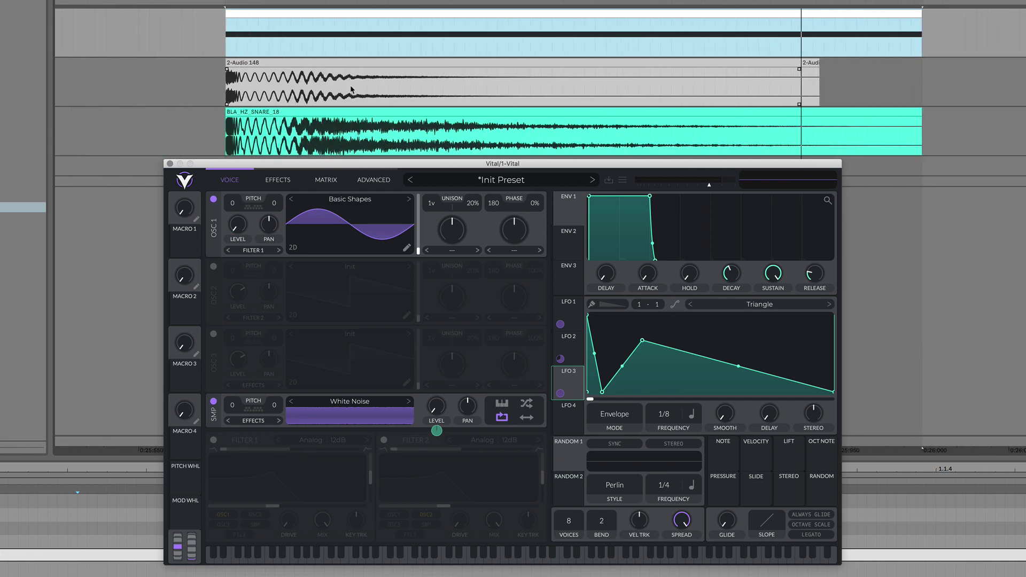
pyautogui.hscroll(2, 297, 85)
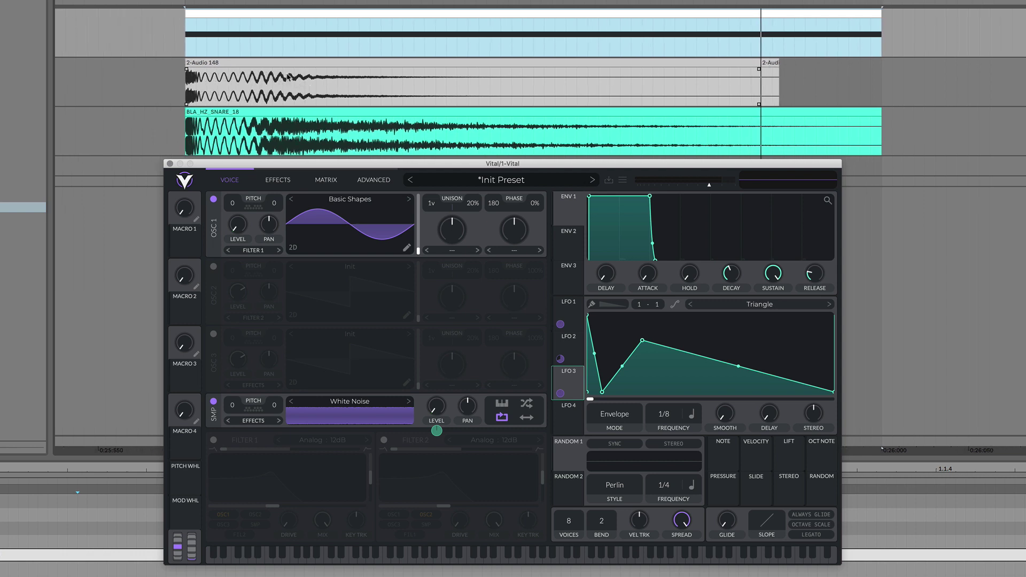
pyautogui.click(247, 79)
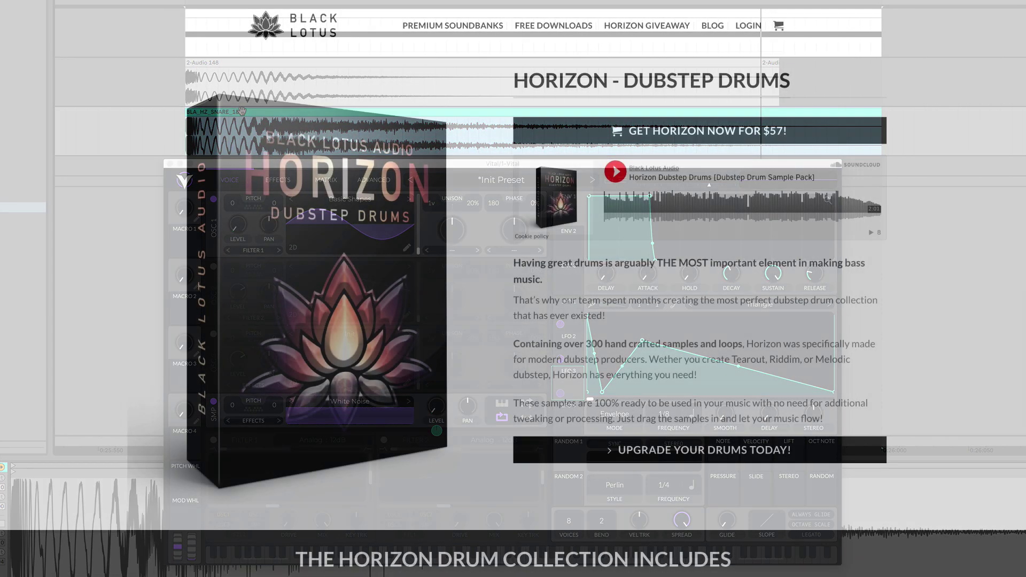
# Step: Review the Horizon Dubstep Drums page on the Black Lotus website, covering its contents table, audio demos, producer reviews and purchase terms
pyautogui.scroll(-3, 513, 288)
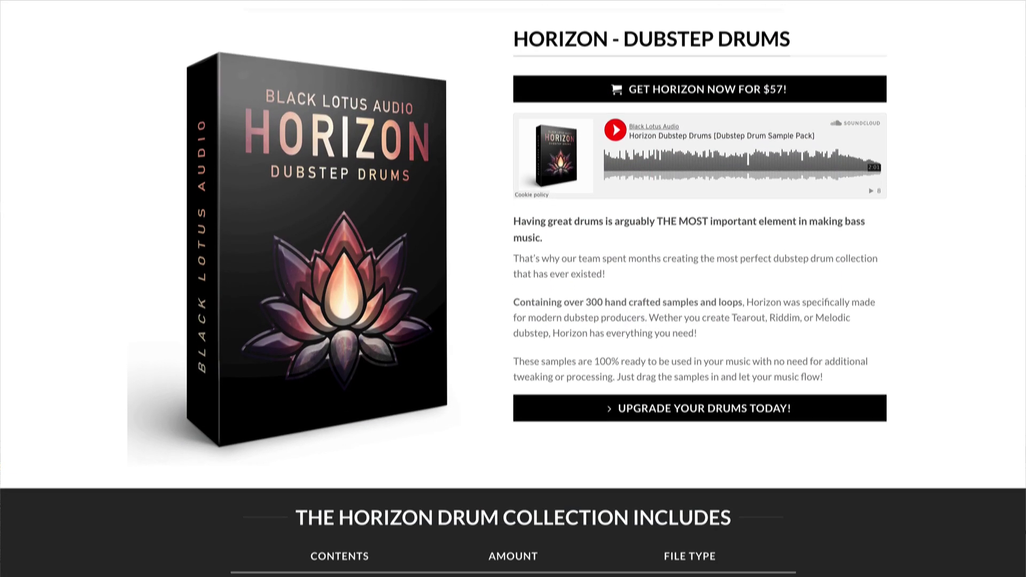
pyautogui.scroll(-4, 513, 289)
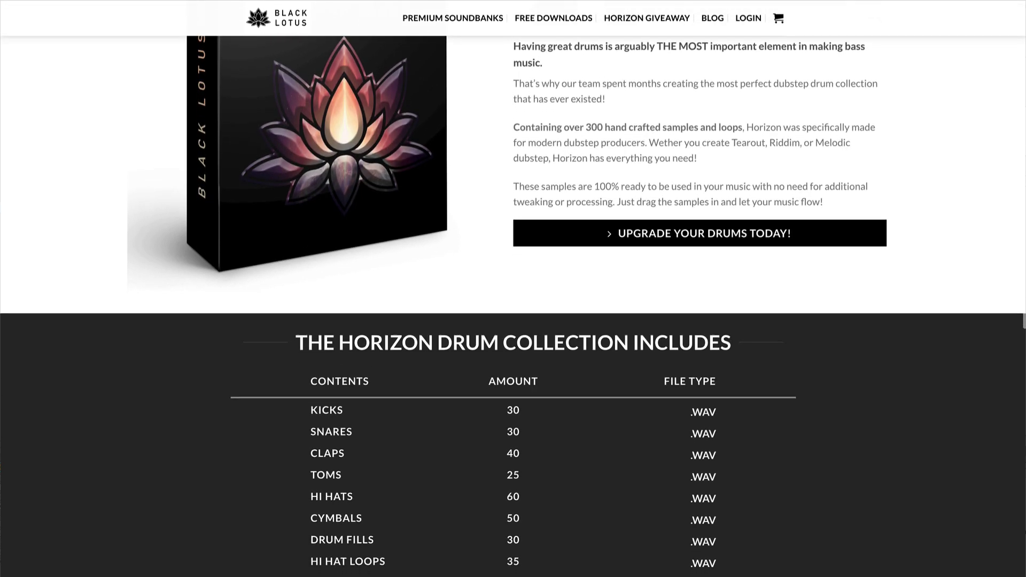
pyautogui.scroll(-3, 513, 289)
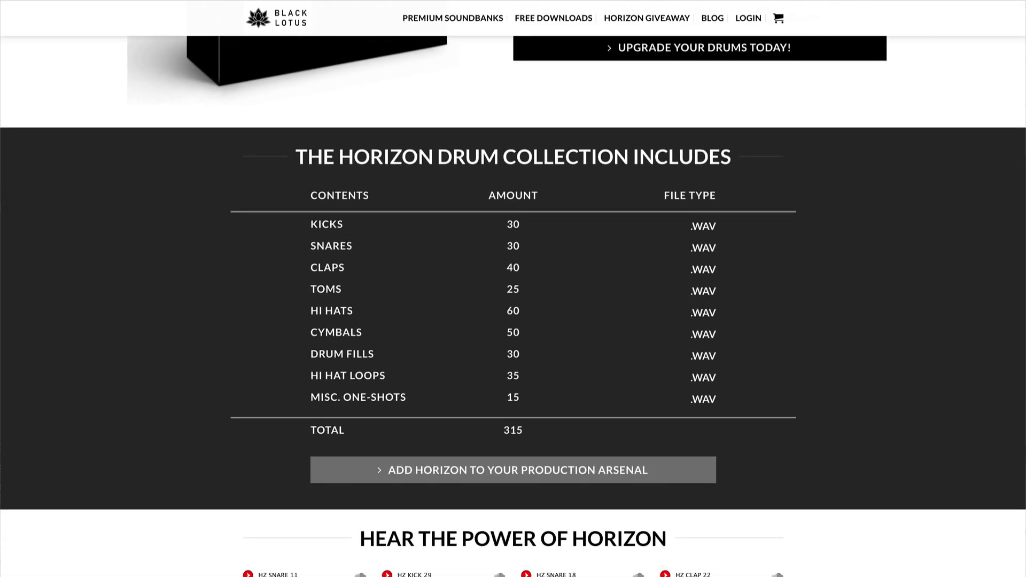
pyautogui.scroll(-3, 513, 288)
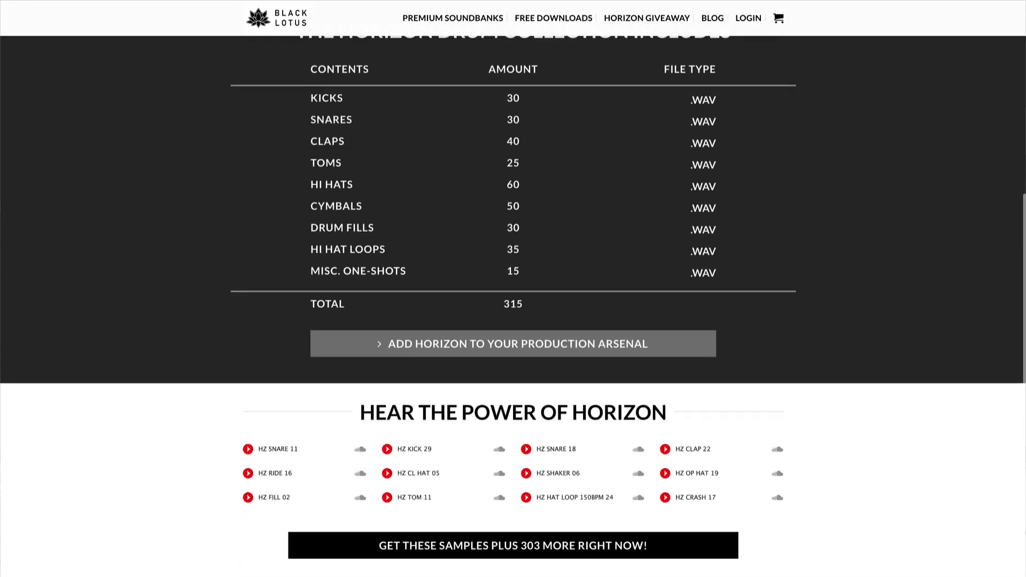
pyautogui.scroll(-2, 513, 288)
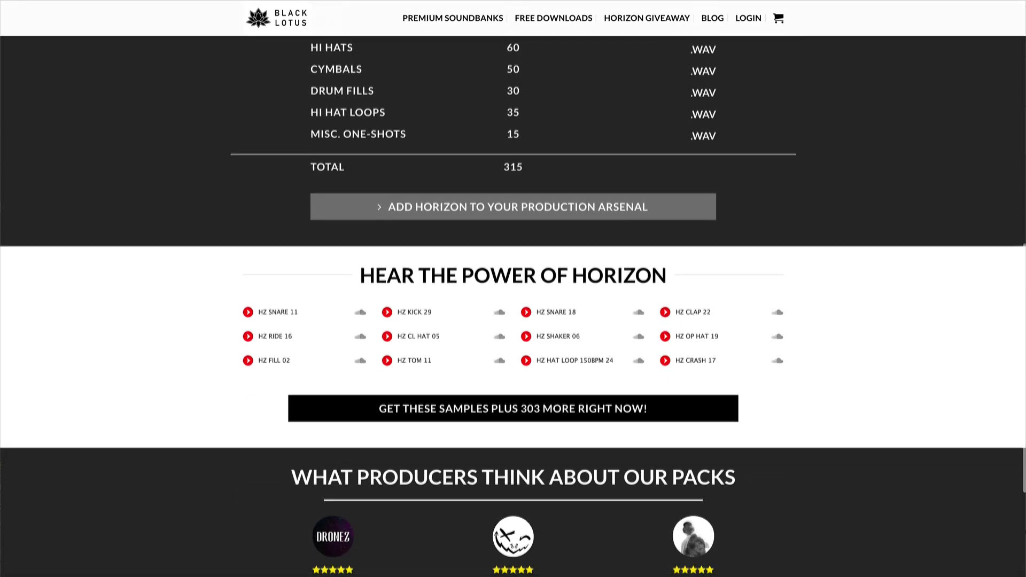
pyautogui.scroll(-2, 513, 289)
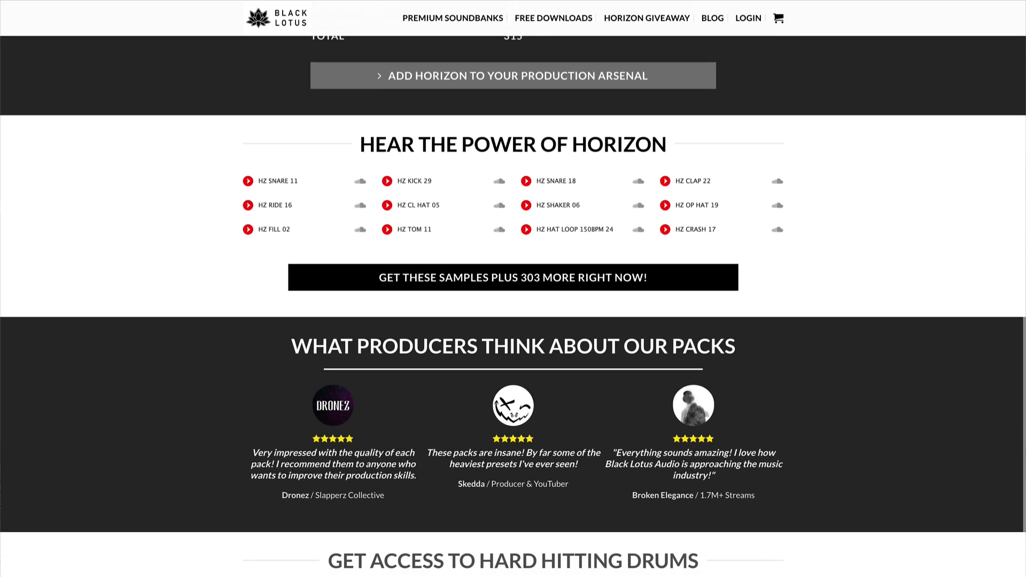
pyautogui.scroll(-1, 512, 288)
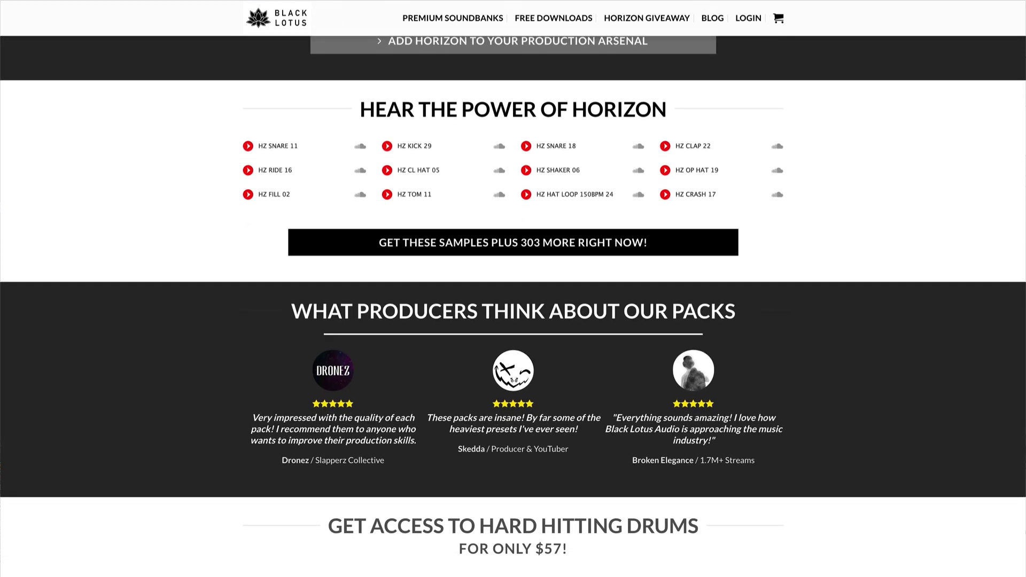
pyautogui.scroll(-3, 512, 288)
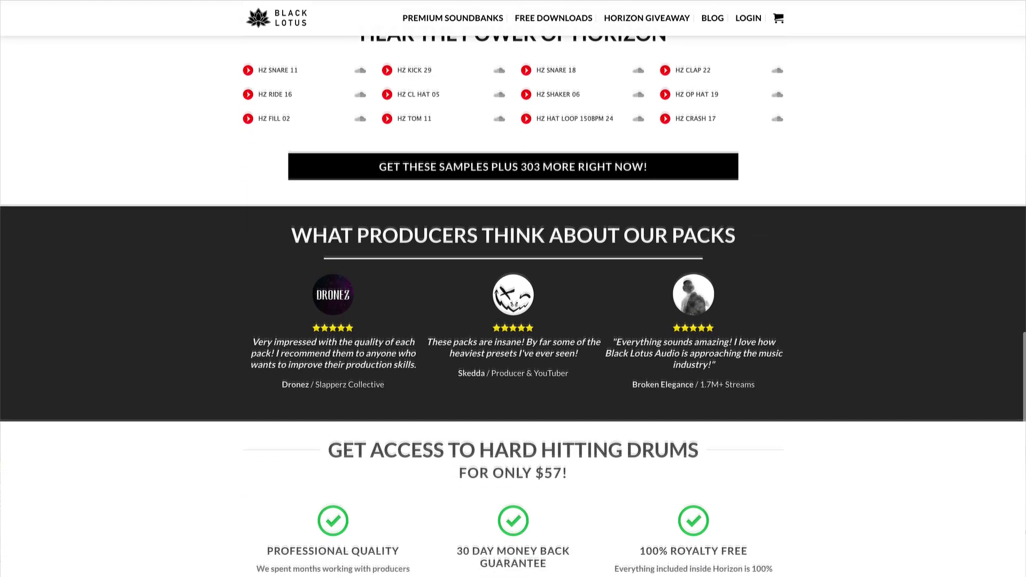
pyautogui.scroll(-4, 513, 288)
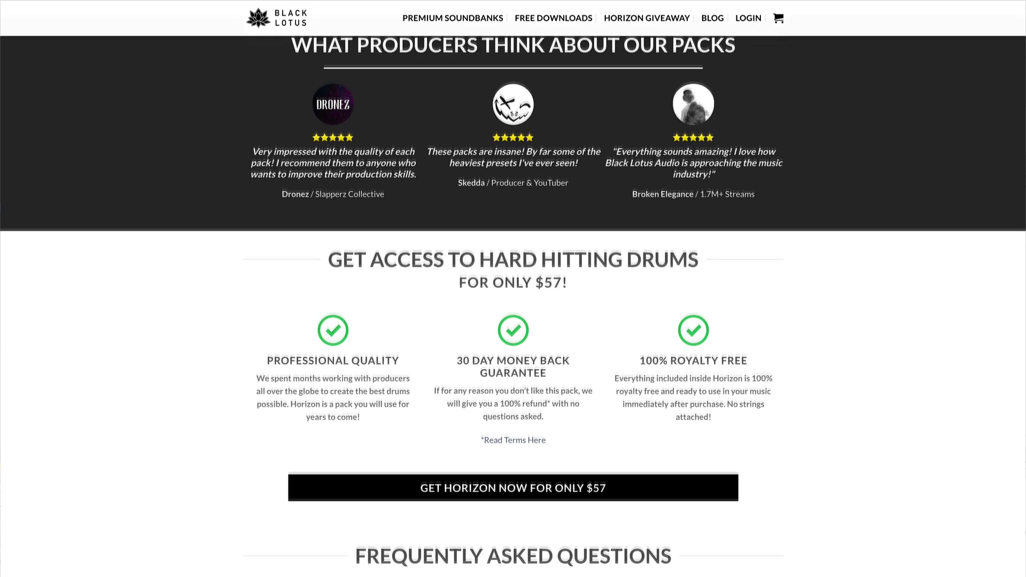